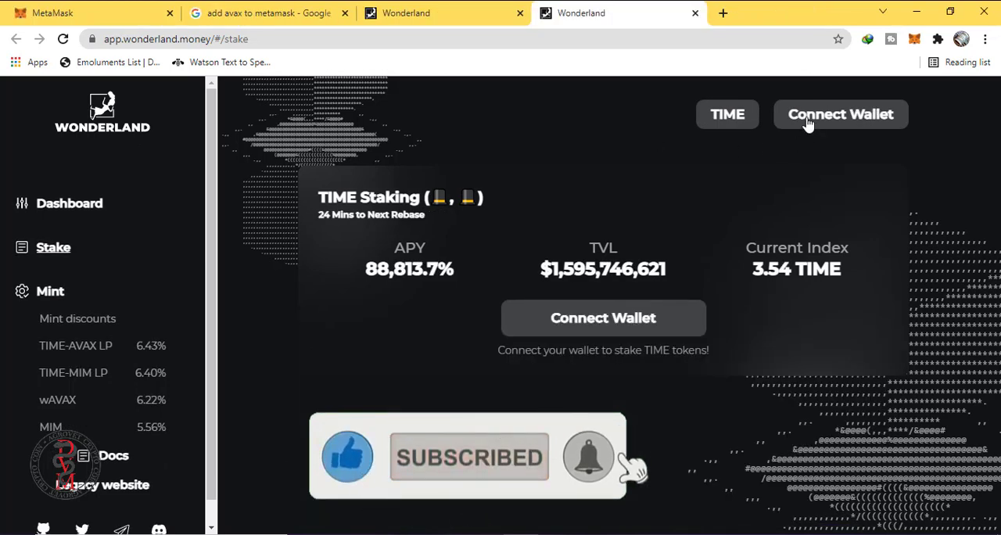
Step: Connect the Wonderland staking site to Account 1 of the MetaMask wallet and grant the requested address permission
left_click(810, 121)
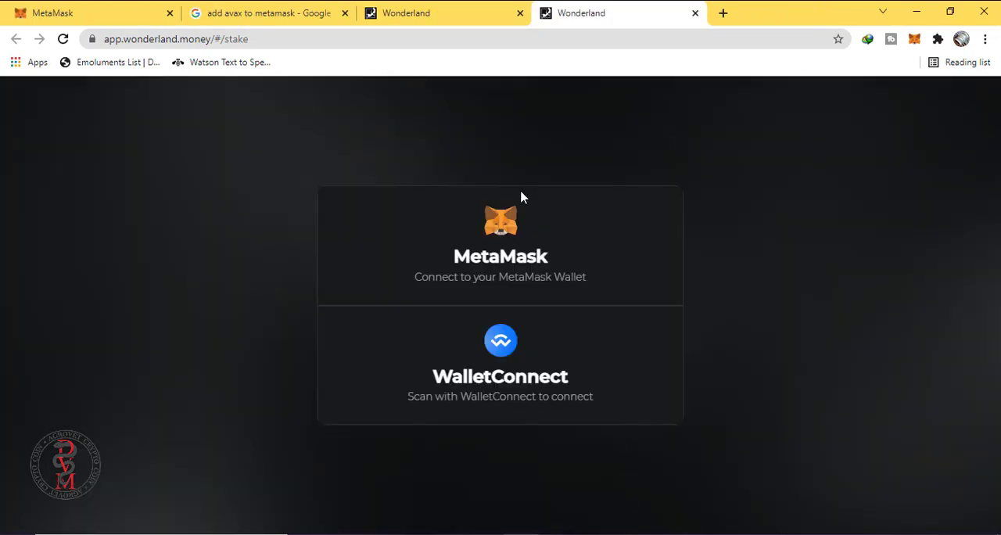
left_click(487, 264)
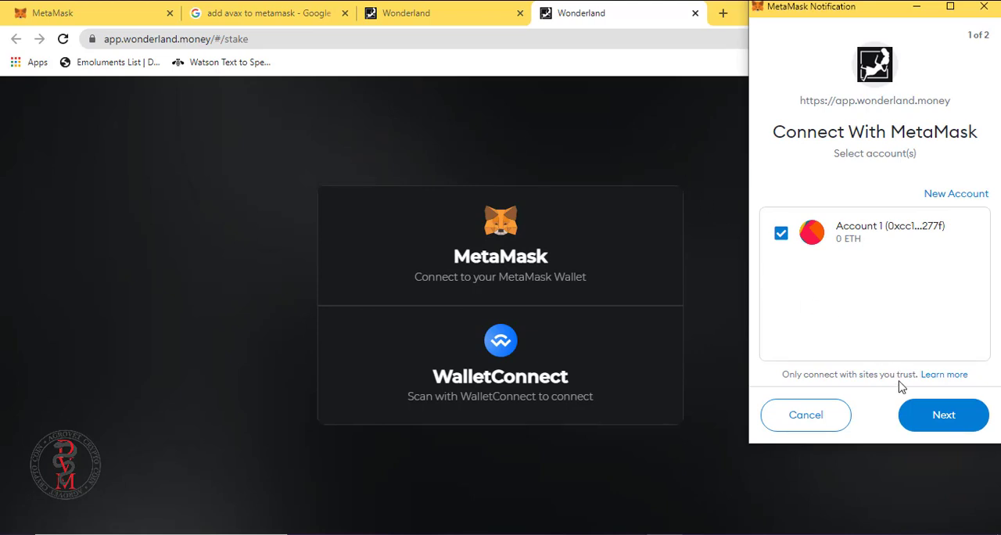
left_click(939, 416)
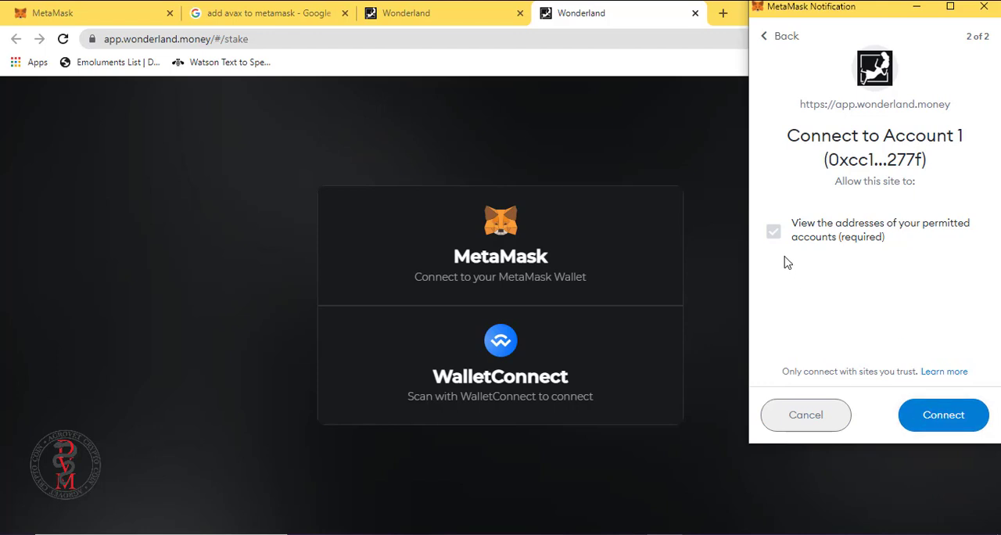
left_click(943, 415)
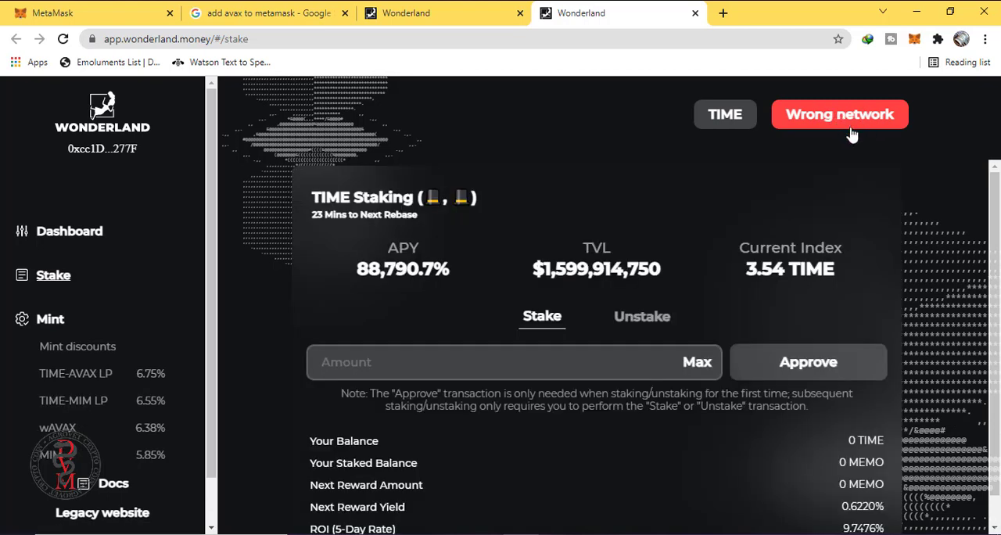
Step: Switch the wallet to the Avalanche network from the staking site, approving the addition of Avalanche Mainnet and the network change
left_click(845, 118)
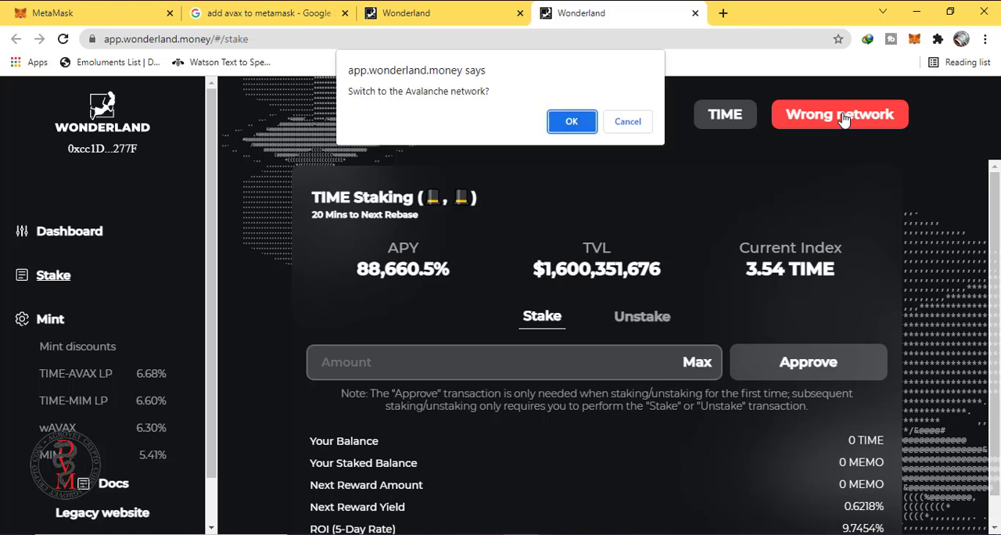
left_click(570, 123)
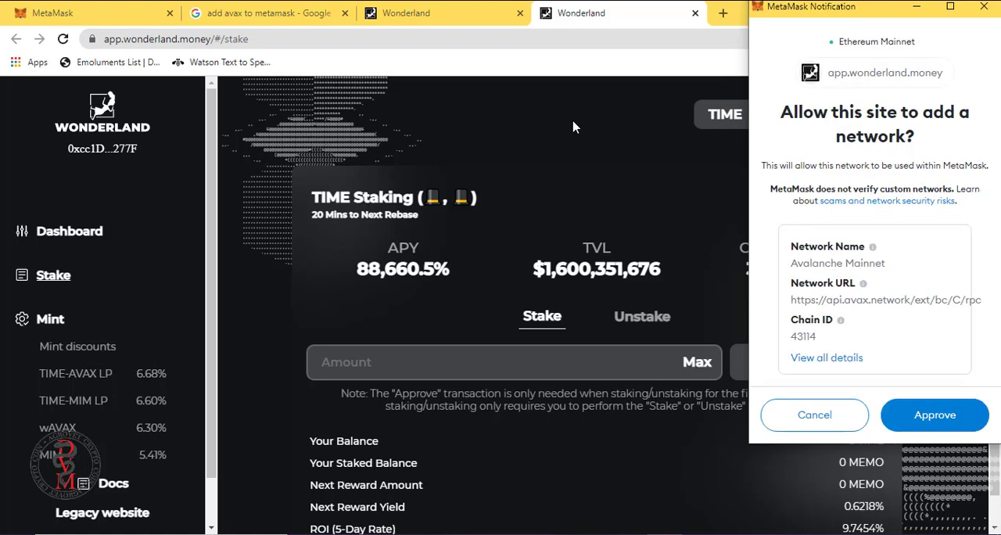
left_click(929, 419)
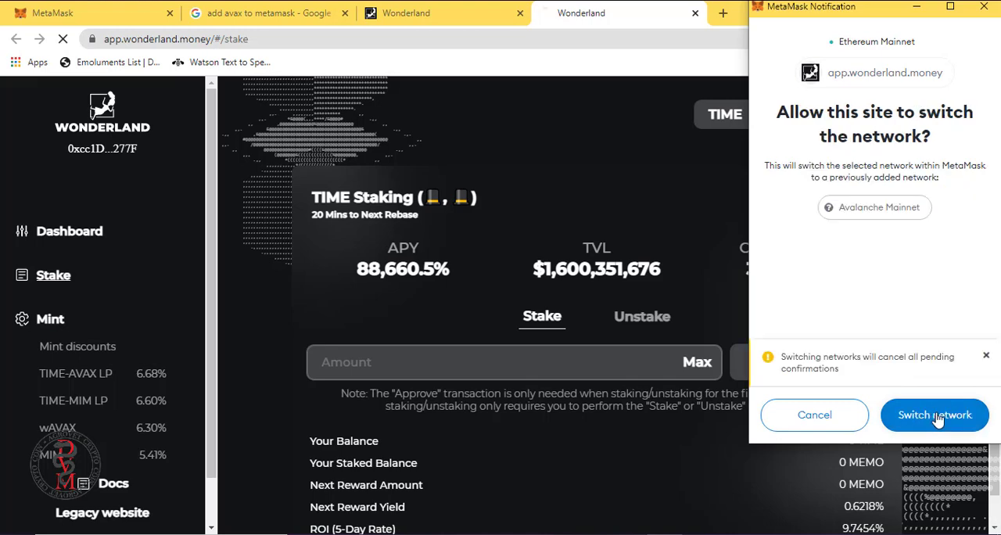
left_click(936, 415)
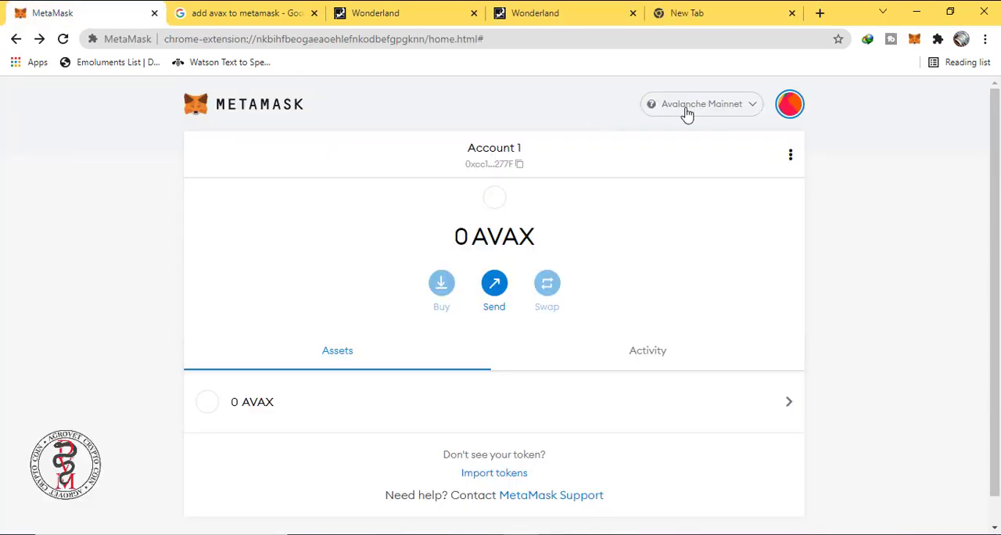
Step: In the MetaMask wallet page, start a new custom RPC network and bring its entry form into view
left_click(749, 105)
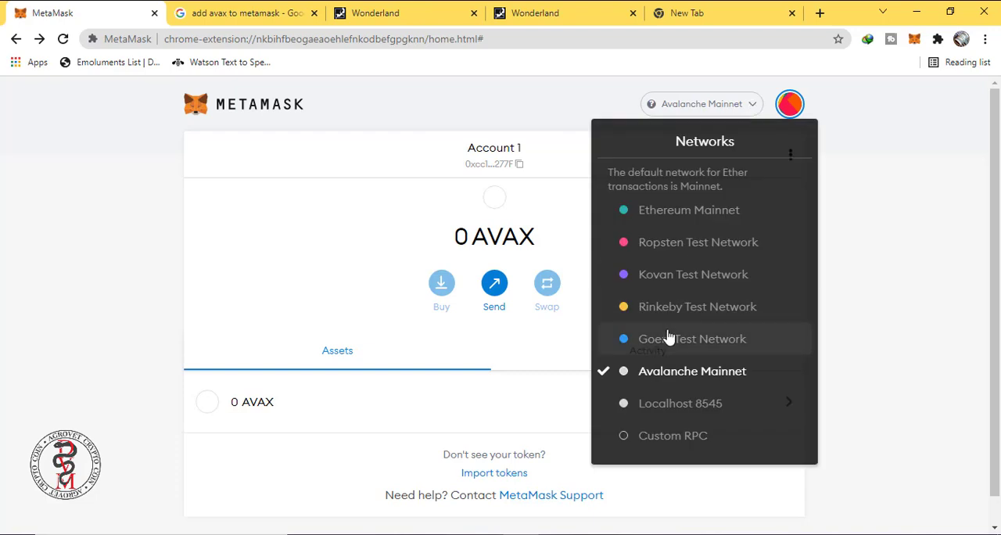
left_click(673, 436)
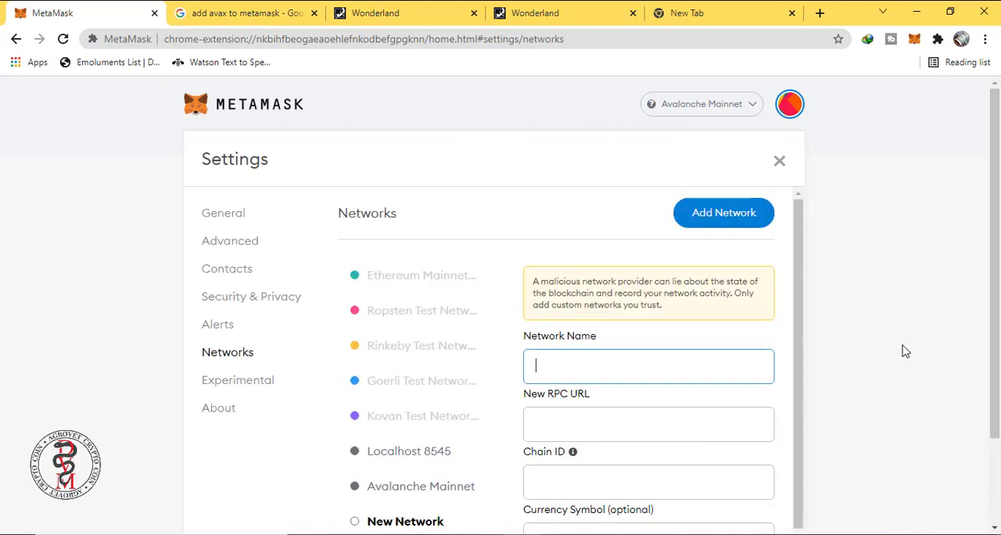
scroll(904, 352, "down", 1)
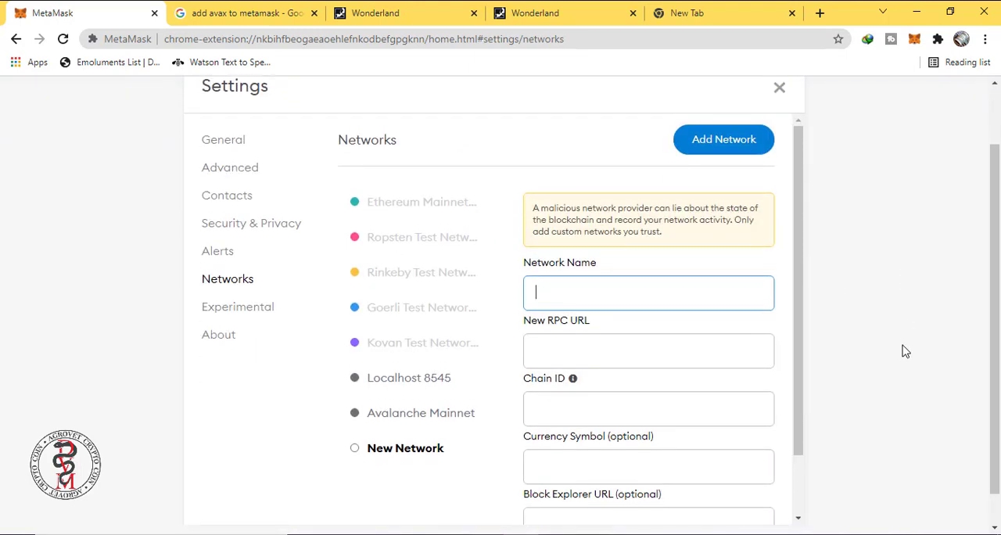
scroll(904, 351, "down", 1)
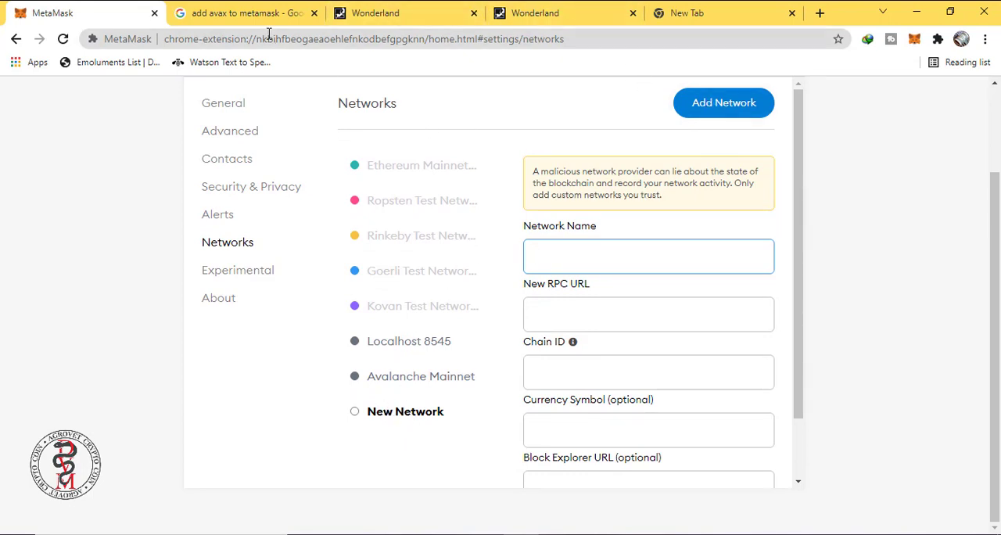
Step: Copy the network name from the "How do I set up MetaMask on Avalanche?" article and set the new network's name to Avalanche Network
left_click(234, 22)
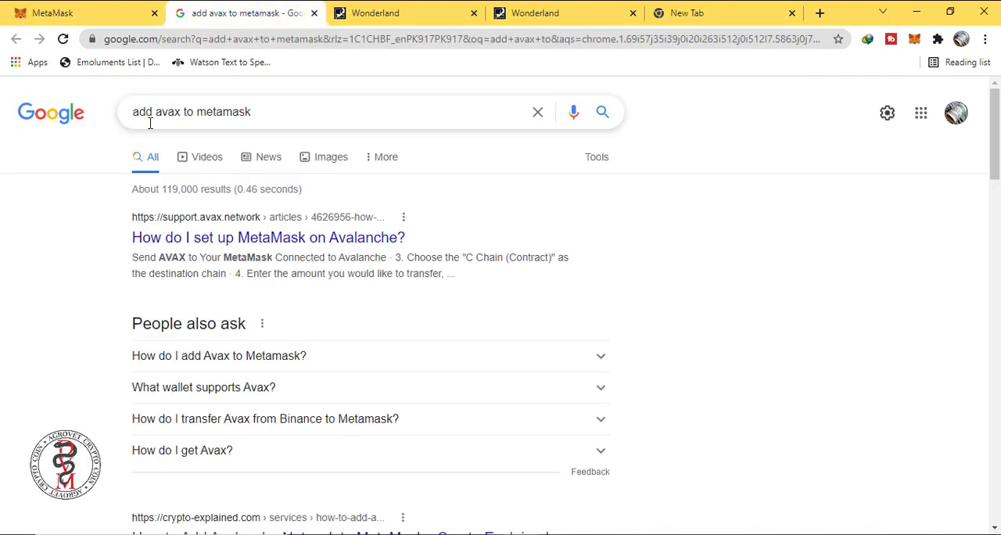
left_click(283, 245)
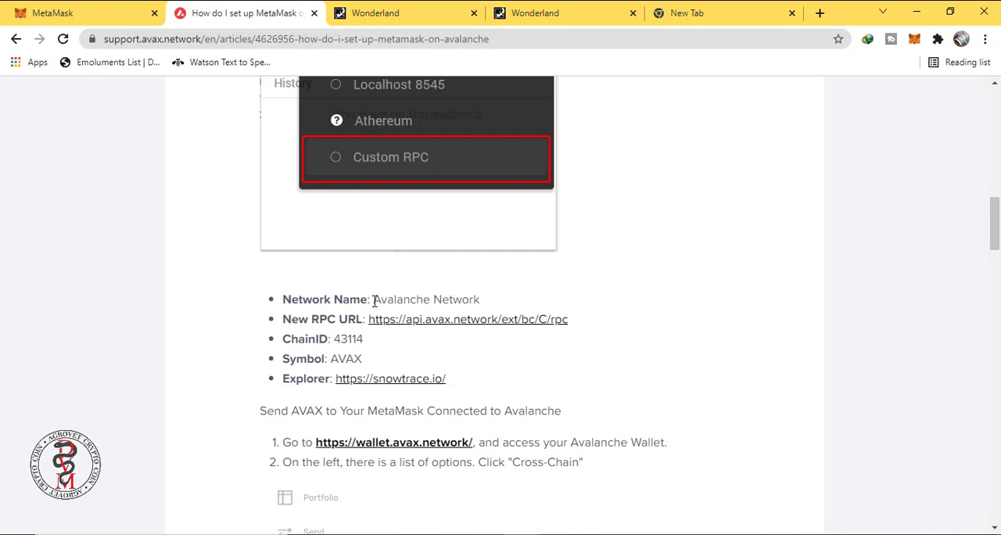
left_click_drag(374, 300, 485, 305)
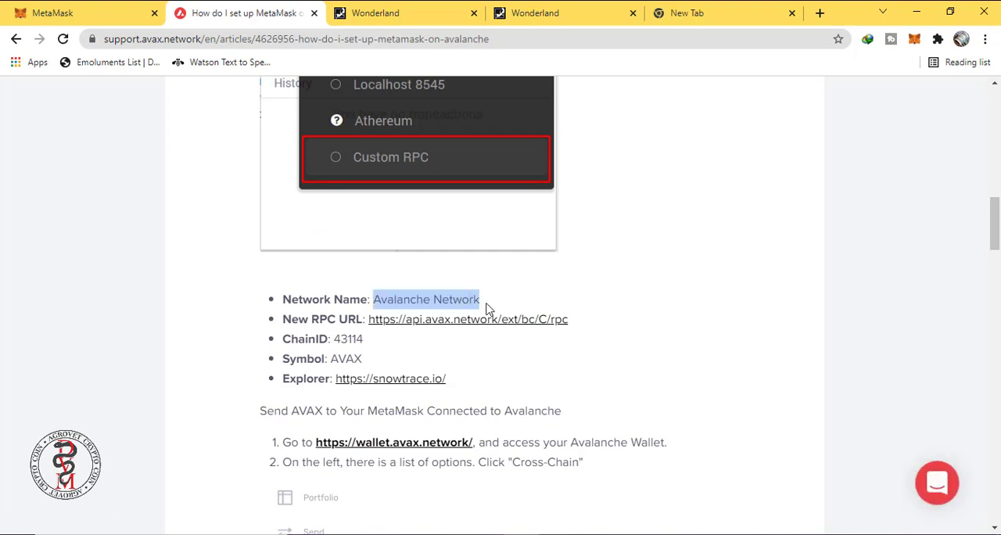
right_click(426, 302)
left_click(454, 313)
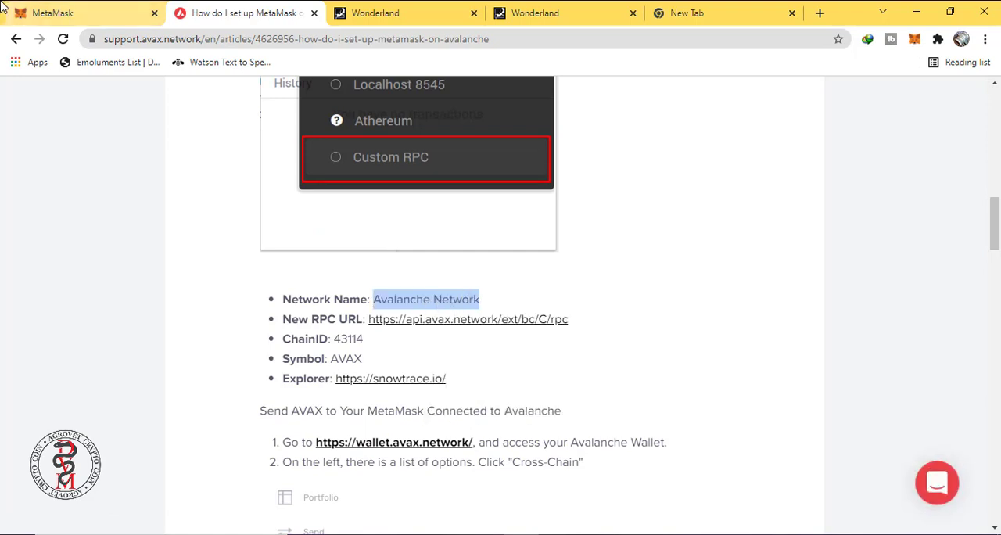
left_click(73, 15)
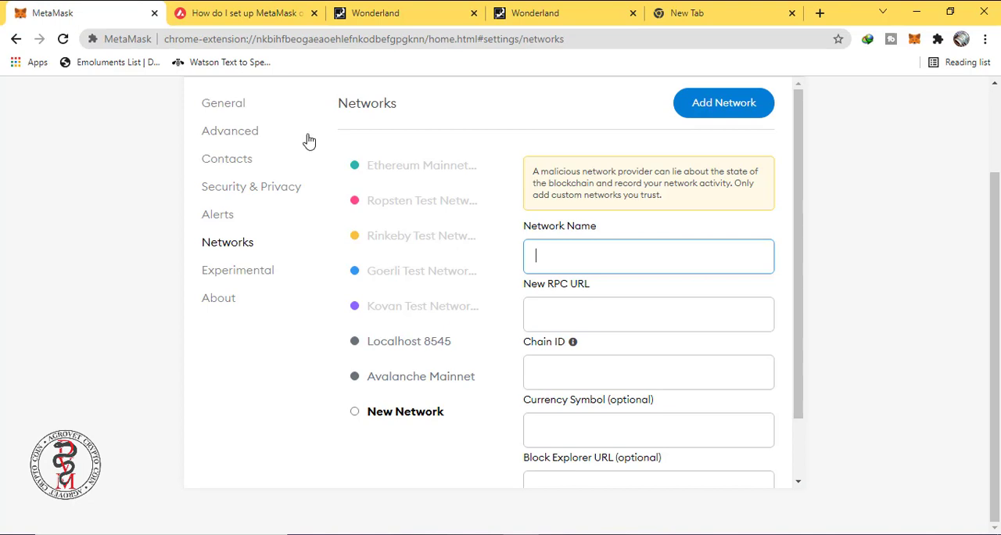
right_click(540, 256)
left_click(581, 381)
left_click(211, 14)
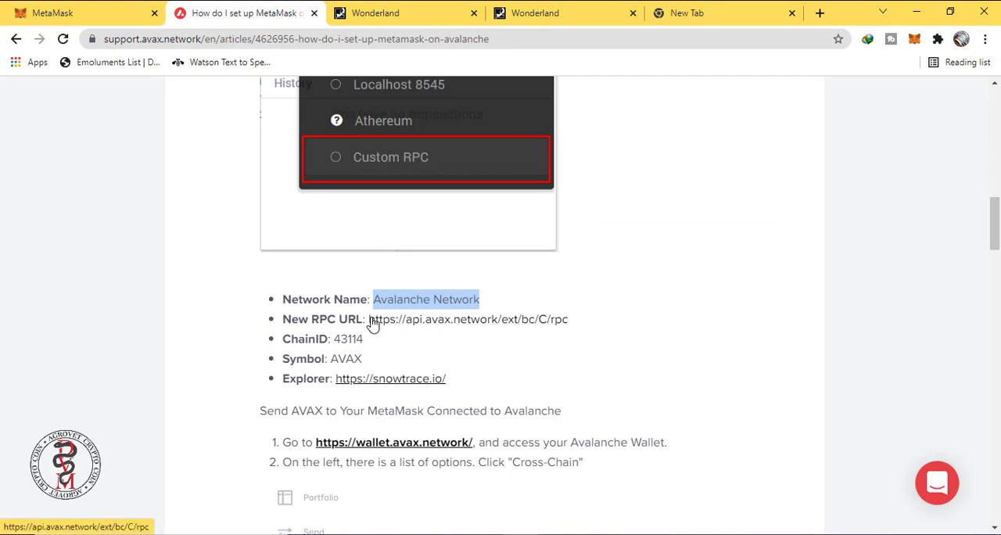
left_click_drag(366, 320, 575, 326)
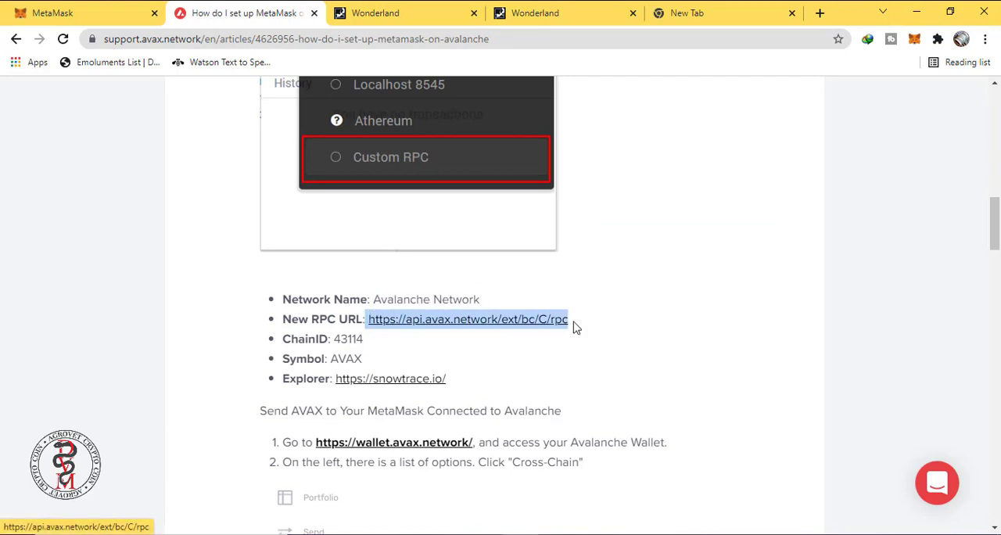
right_click(501, 321)
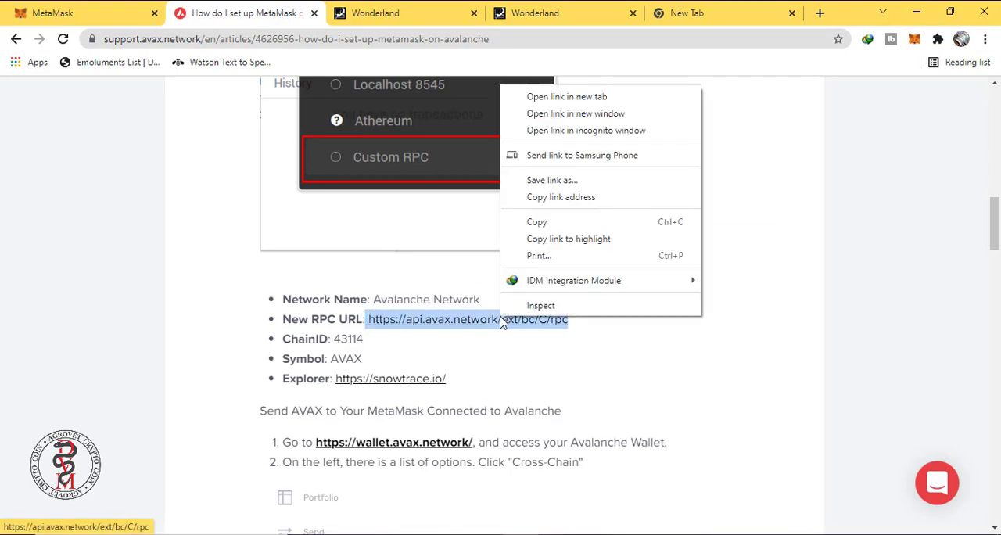
left_click(537, 222)
key("ctrl+1")
right_click(568, 314)
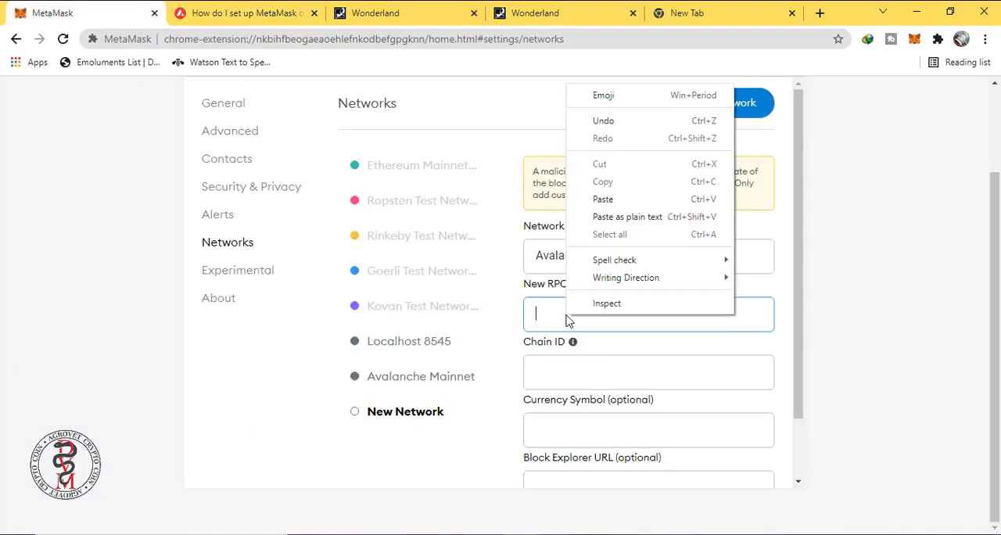
left_click(604, 199)
Step: Copy the chain ID from the Avalanche article and set the new network's Chain ID to 43114
key("ctrl+2")
left_click_drag(334, 339, 371, 342)
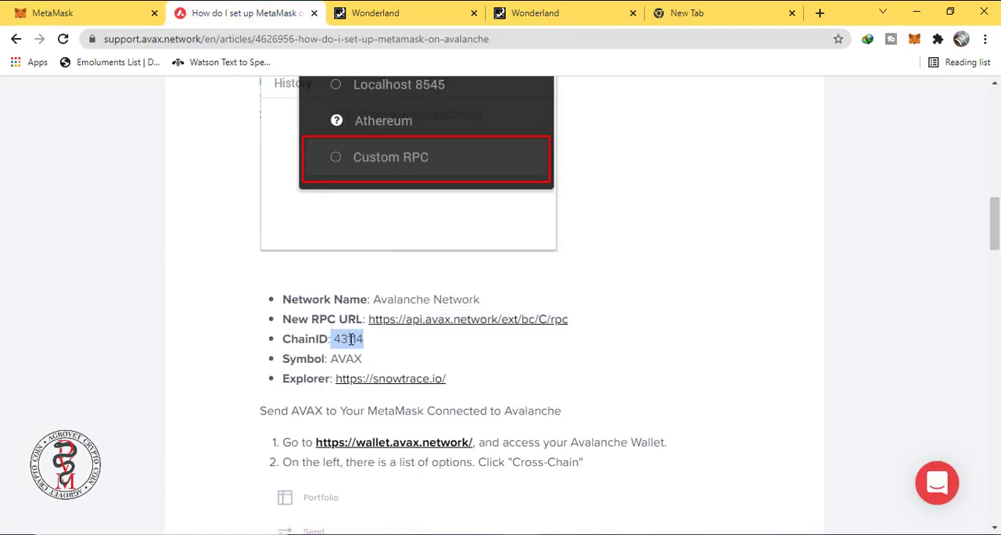
right_click(350, 339)
left_click(377, 349)
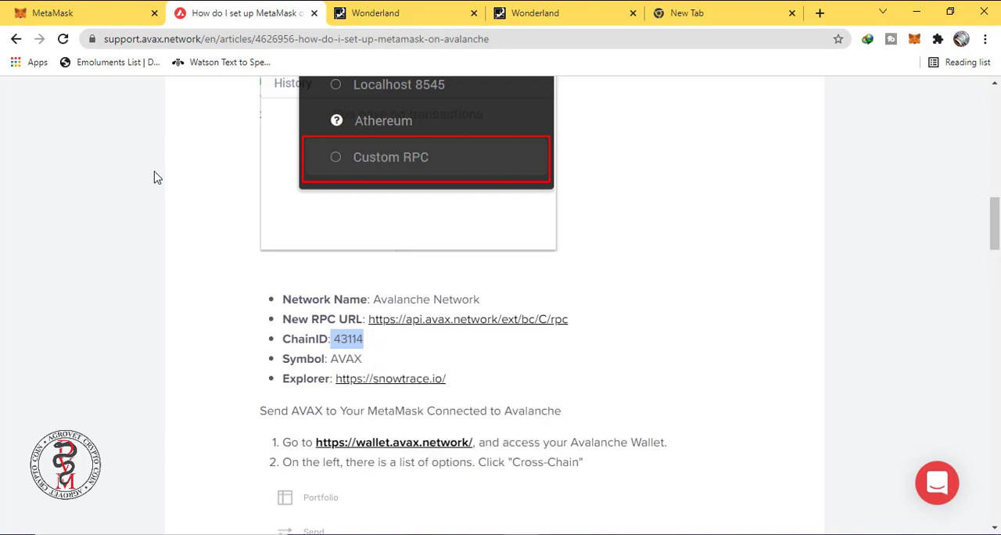
left_click(76, 24)
right_click(562, 386)
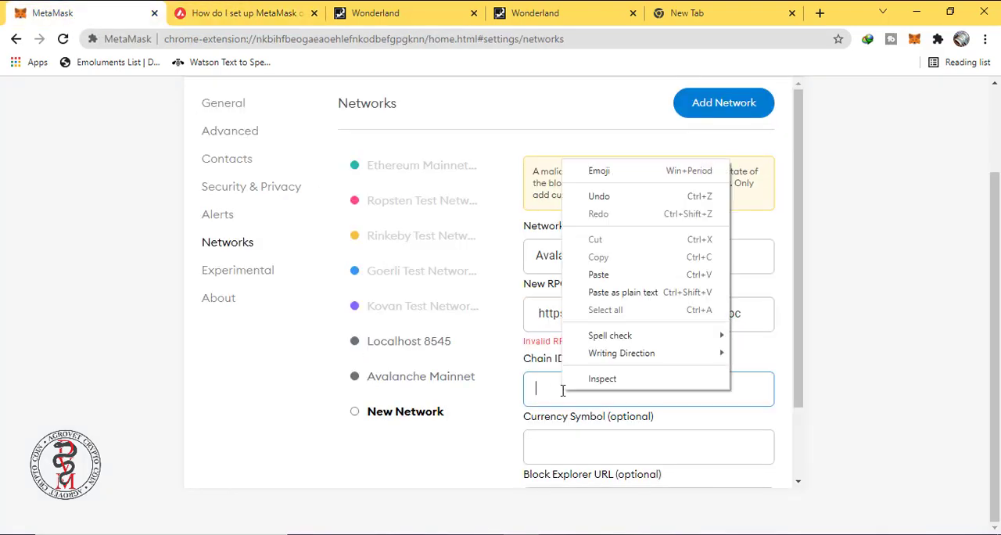
left_click(609, 278)
Step: Copy the symbol from the Avalanche article and set the new network's currency symbol to AVAX
scroll(599, 393, "down", 1)
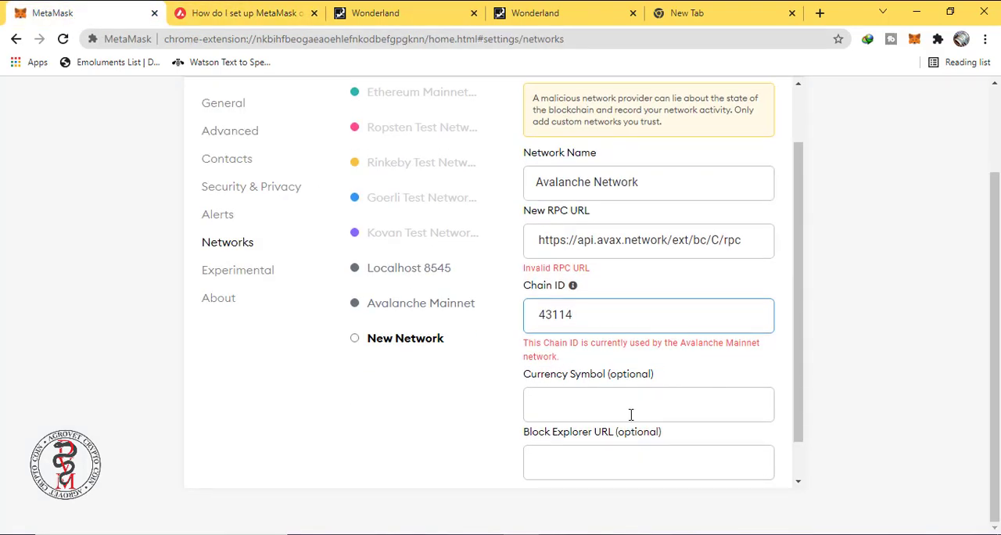
left_click(215, 14)
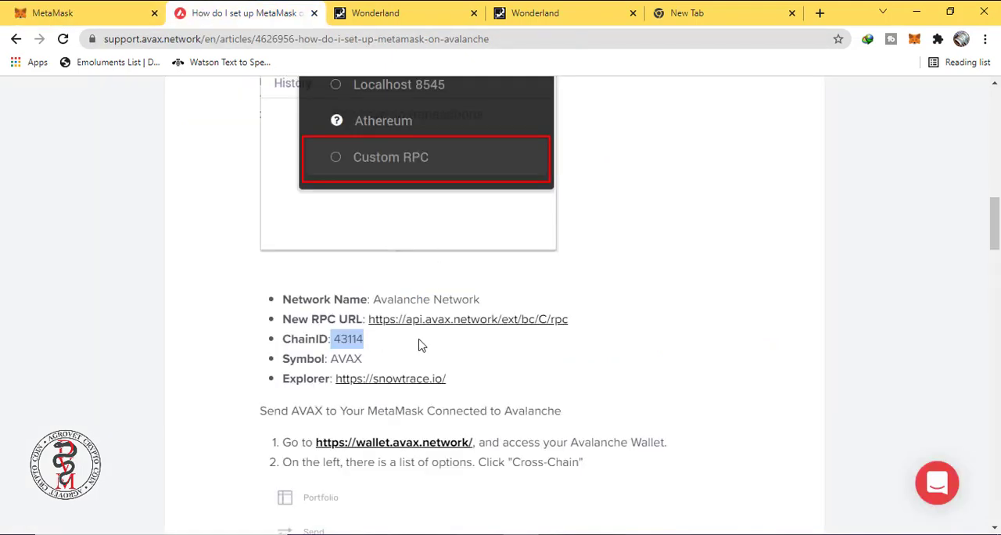
left_click_drag(329, 358, 366, 360)
right_click(348, 359)
left_click(375, 372)
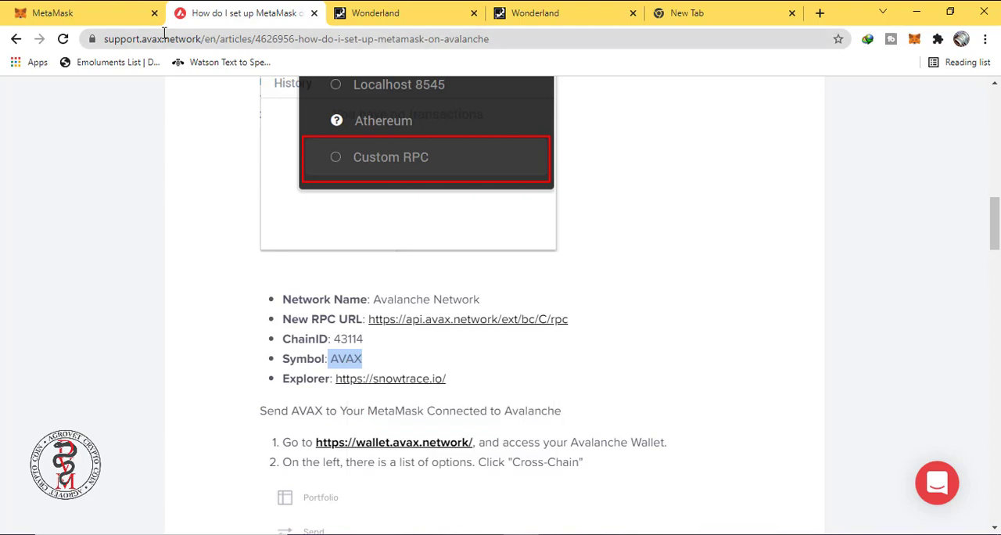
left_click(82, 13)
right_click(577, 407)
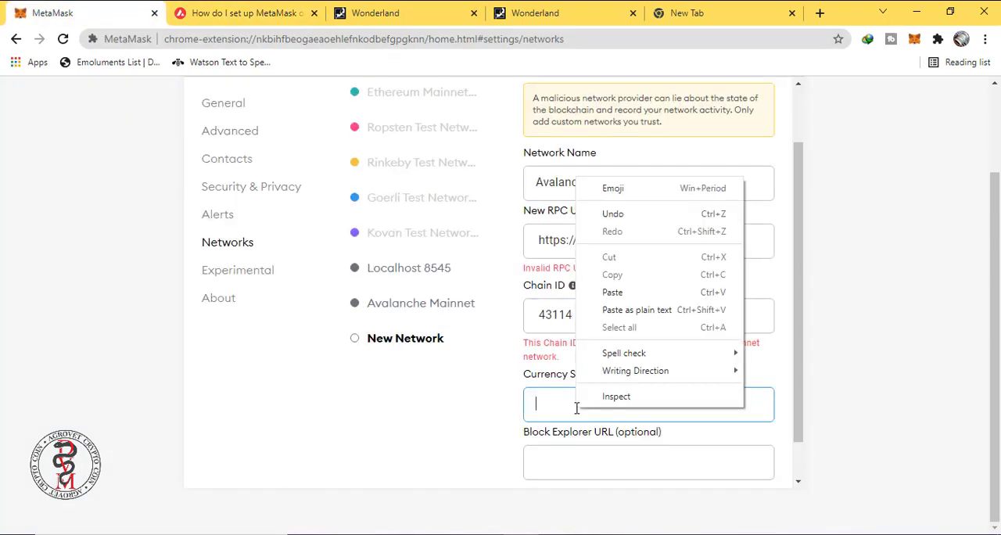
left_click(612, 293)
left_click(258, 13)
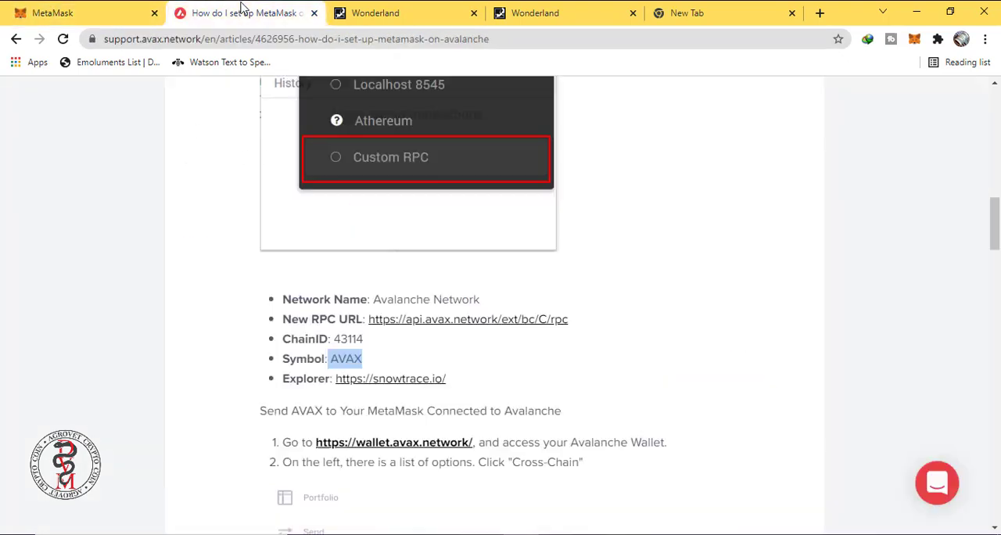
left_click_drag(334, 379, 464, 385)
right_click(408, 381)
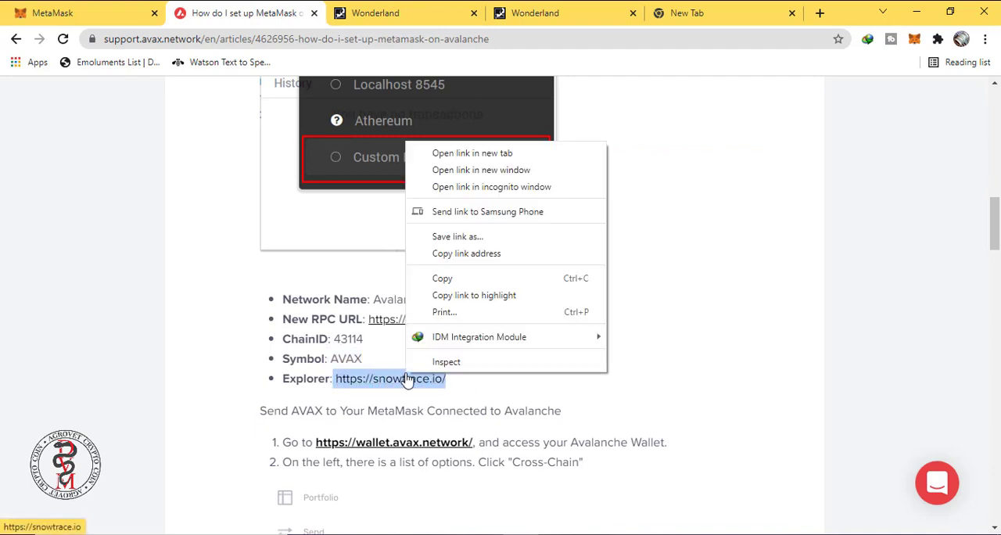
left_click(444, 279)
left_click(72, 16)
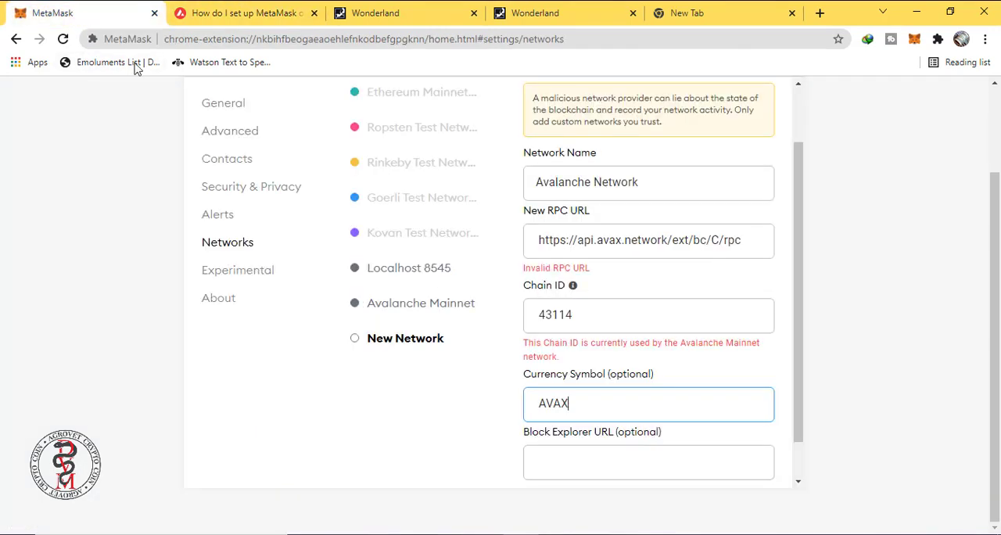
right_click(571, 465)
left_click(610, 355)
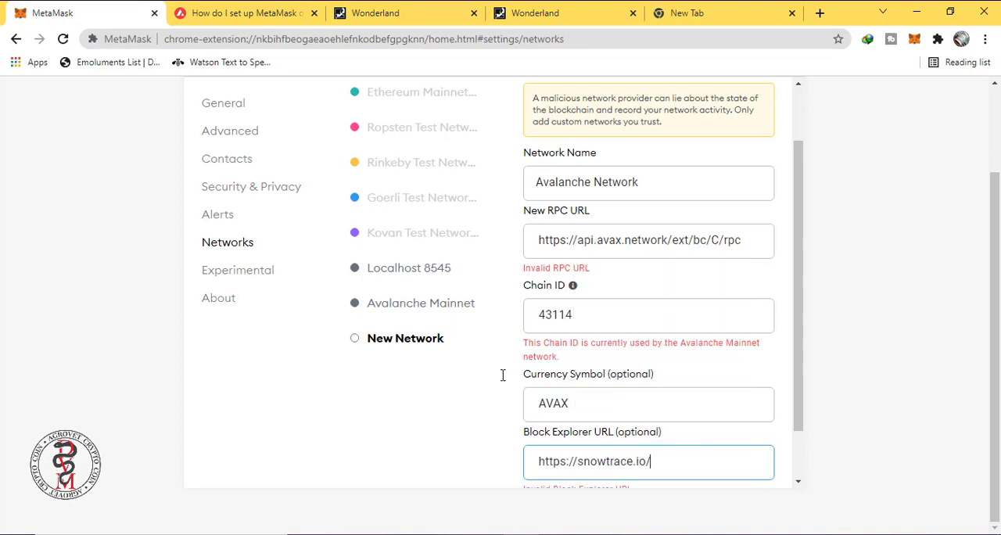
scroll(469, 391, "down", 1)
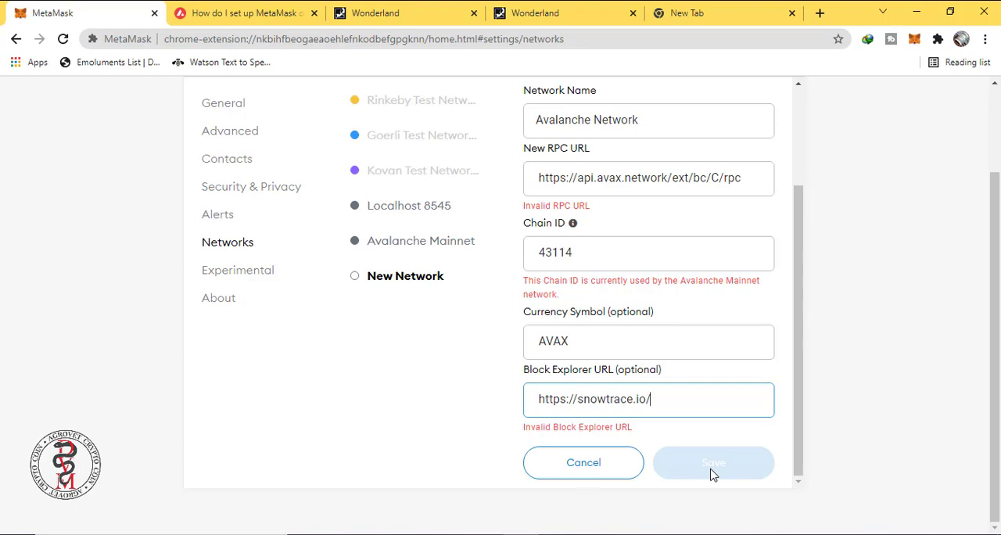
scroll(712, 476, "up", 4)
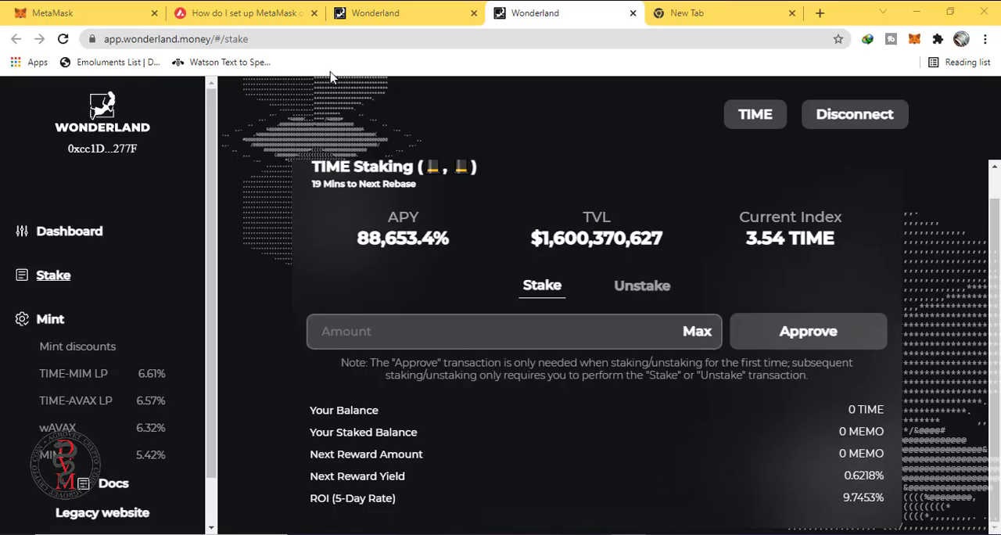
Step: Open Trader Joe from Wonderland's TIME purchase option and accept the imported-token warning for TIME
mouse_move(757, 116)
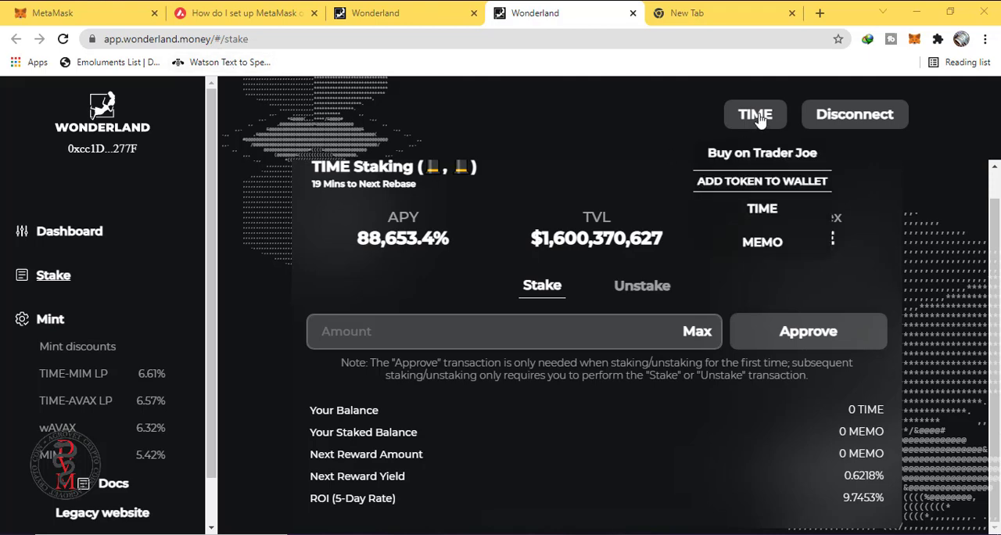
left_click(760, 154)
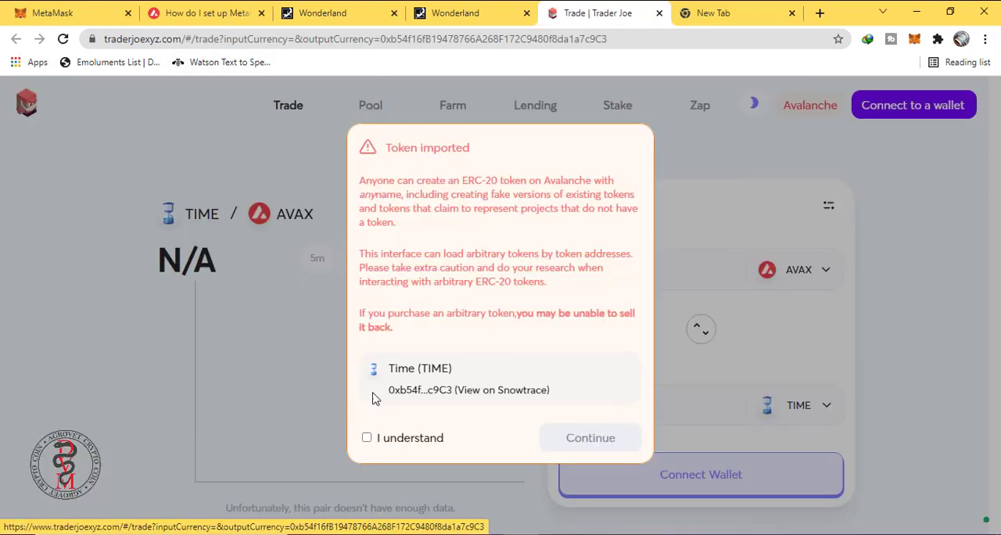
left_click(367, 437)
left_click(591, 438)
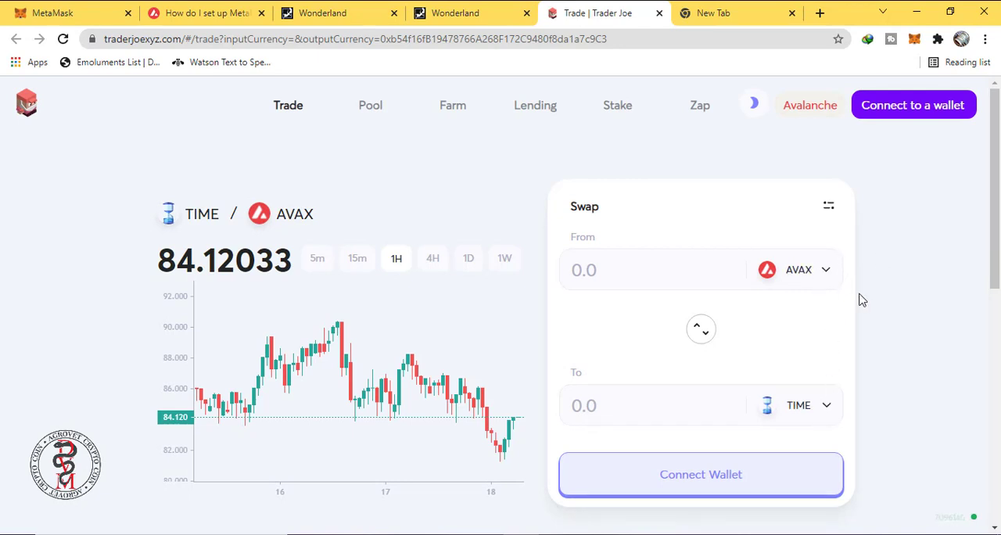
Step: Connect MetaMask Account 1 to Trader Joe and approve the site's access to the account address
scroll(864, 317, "down", 2)
scroll(869, 335, "up", 2)
left_click(899, 108)
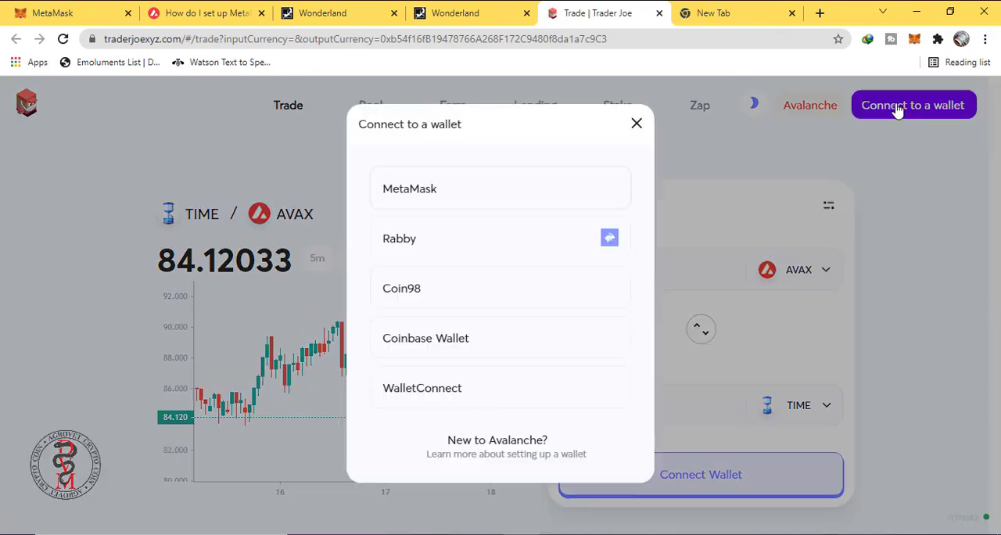
left_click(421, 195)
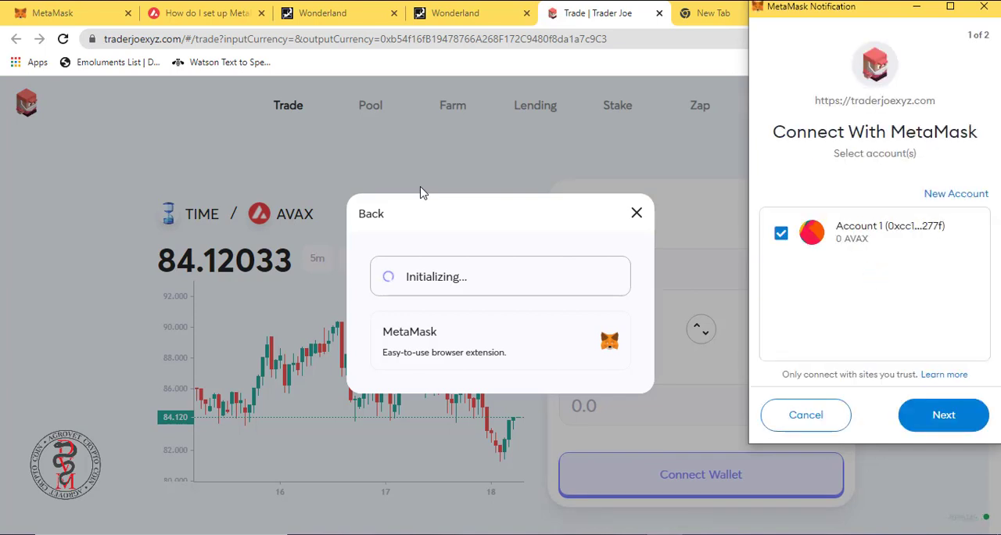
left_click(940, 420)
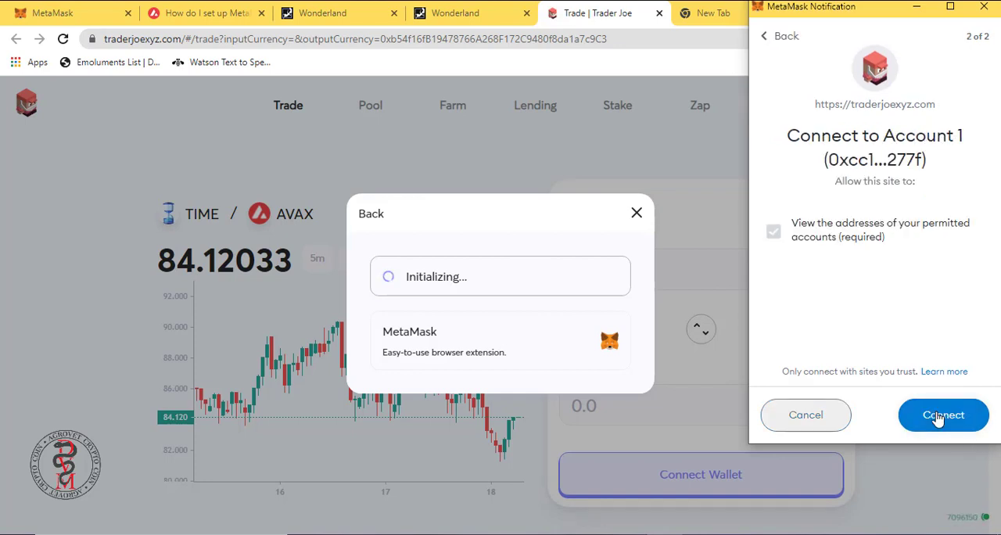
left_click(941, 417)
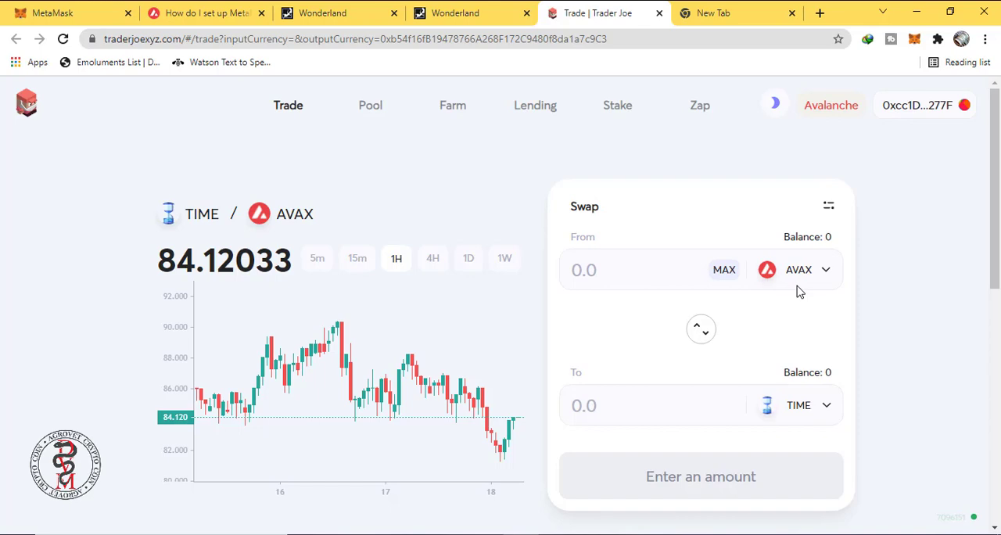
Step: Switch to Binance, open the AVAX/USDT spot market and buy AVAX at market price with 100% of the available USDT
key("ctrl+Tab")
scroll(818, 324, "down", 3)
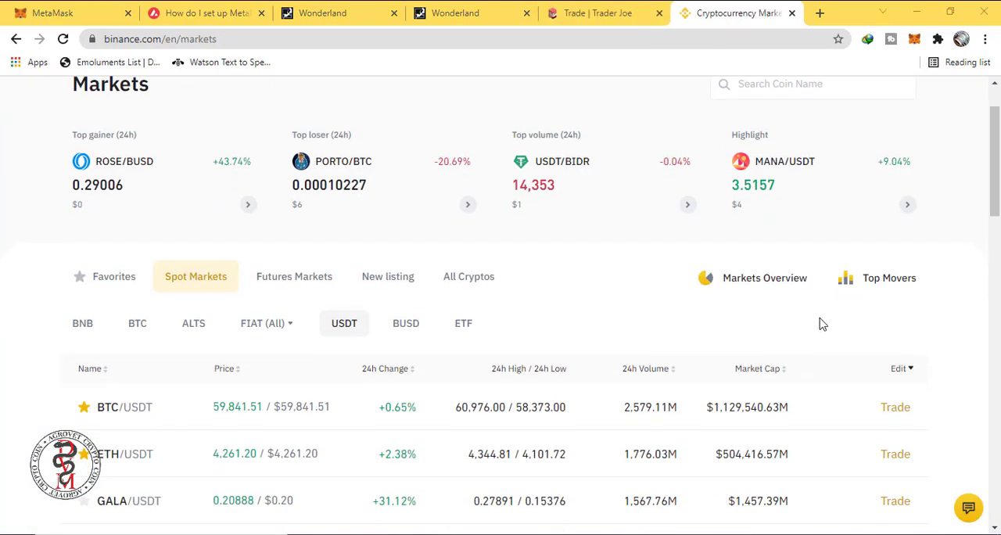
scroll(813, 336, "down", 3)
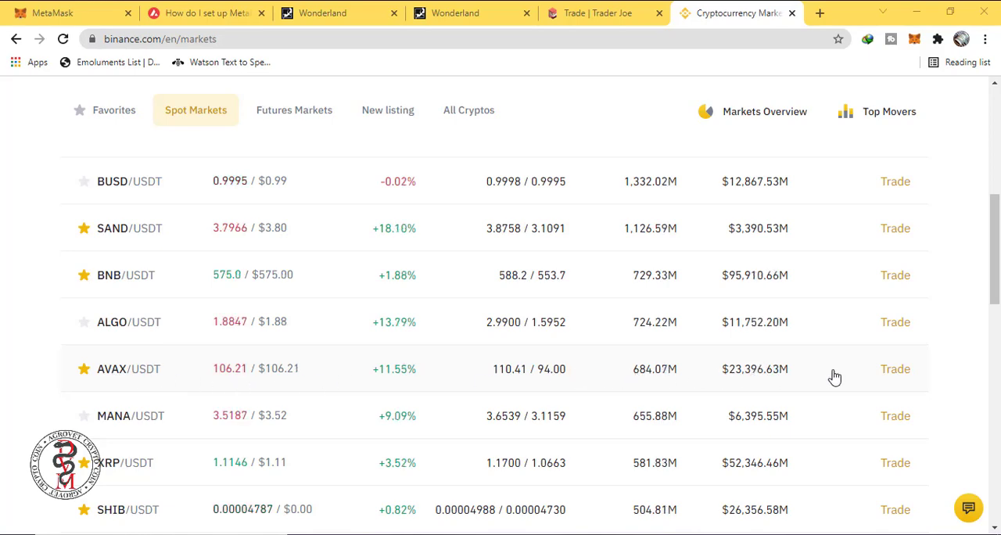
left_click(896, 374)
left_click_drag(836, 365, 998, 375)
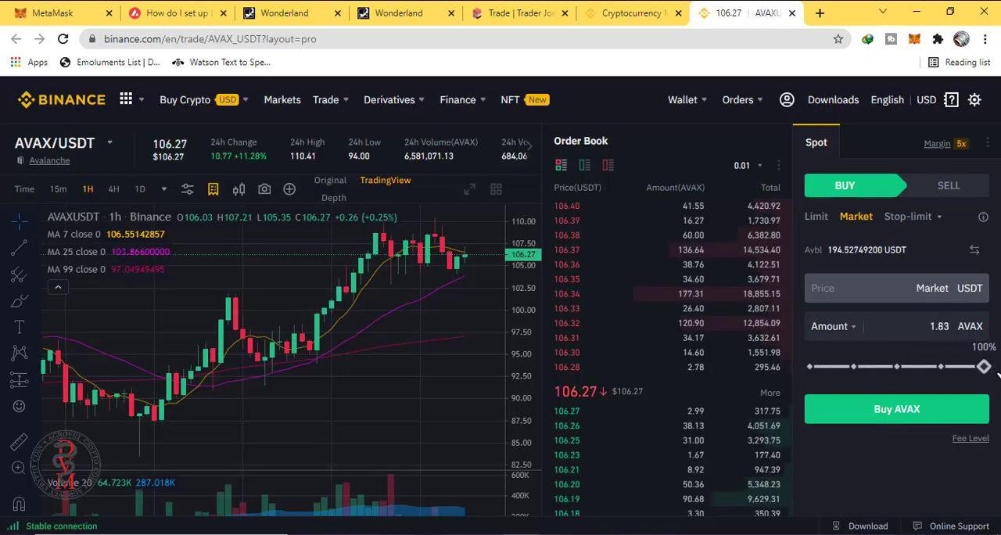
left_click(889, 413)
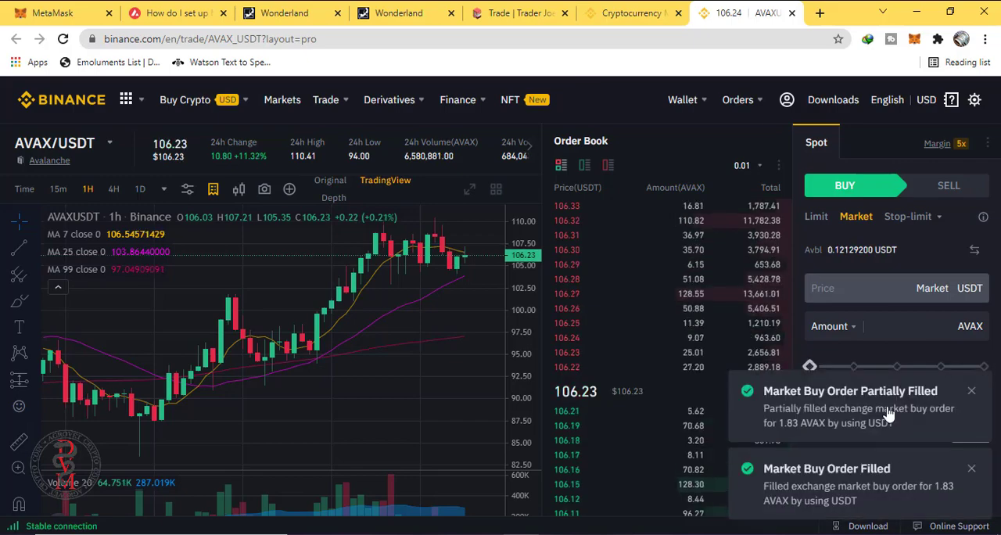
Step: Open the crypto withdrawal form for AVAX from the Fiat and Spot wallet
mouse_move(680, 100)
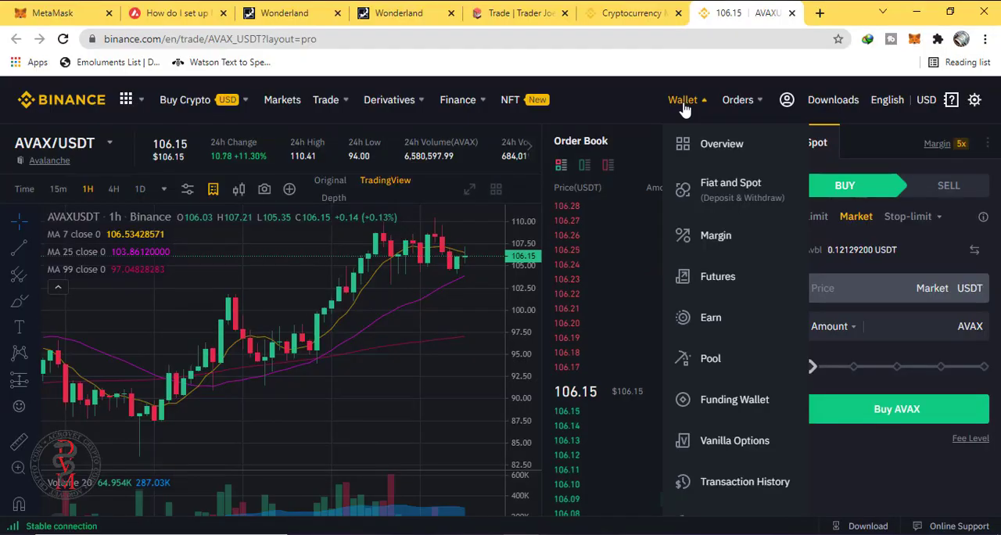
left_click(708, 187)
scroll(767, 253, "down", 1)
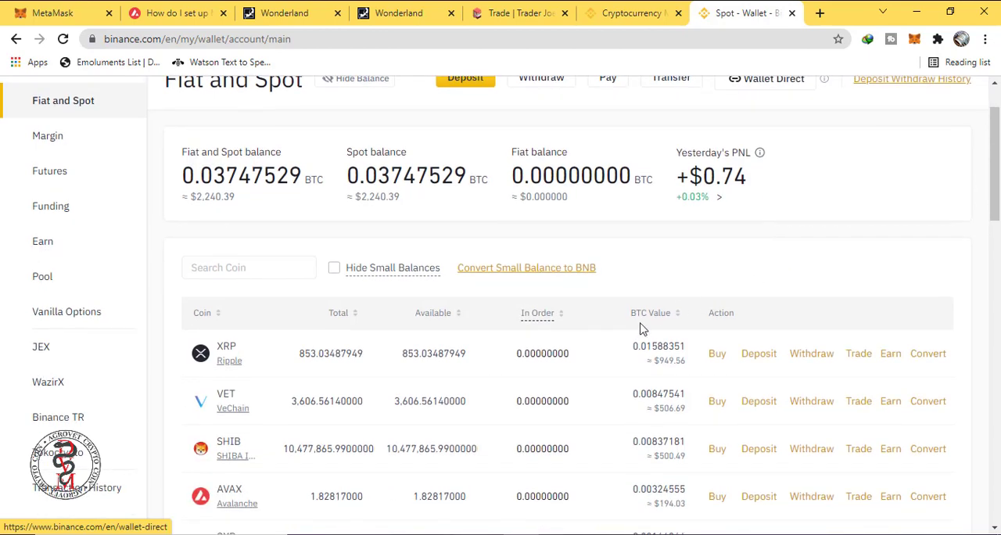
scroll(642, 328, "down", 1)
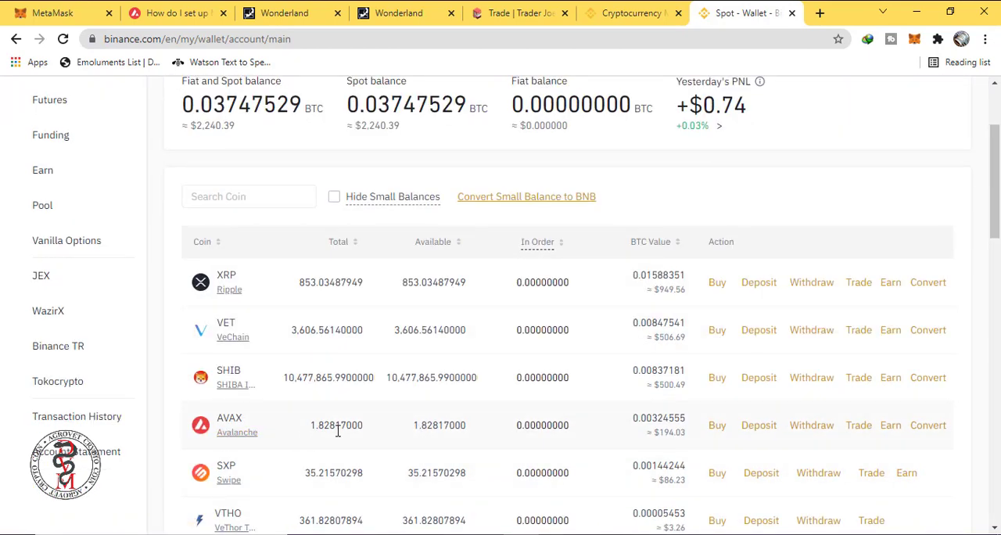
left_click(813, 426)
scroll(561, 290, "down", 1)
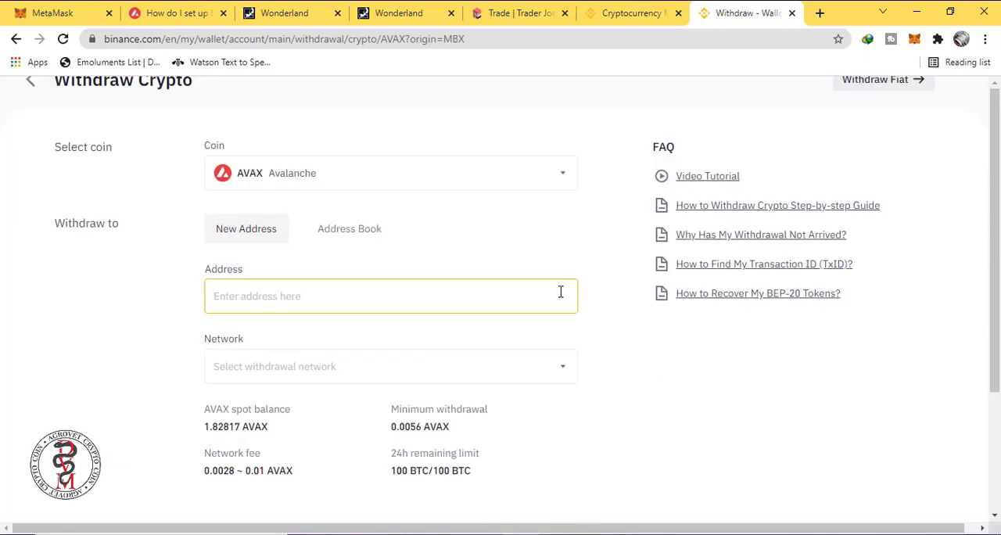
Step: Copy the MetaMask wallet address into the withdrawal address and select AVAXC (AVAX C-Chain) as the network
left_click(44, 13)
right_click(234, 296)
left_click(265, 156)
scroll(516, 286, "down", 1)
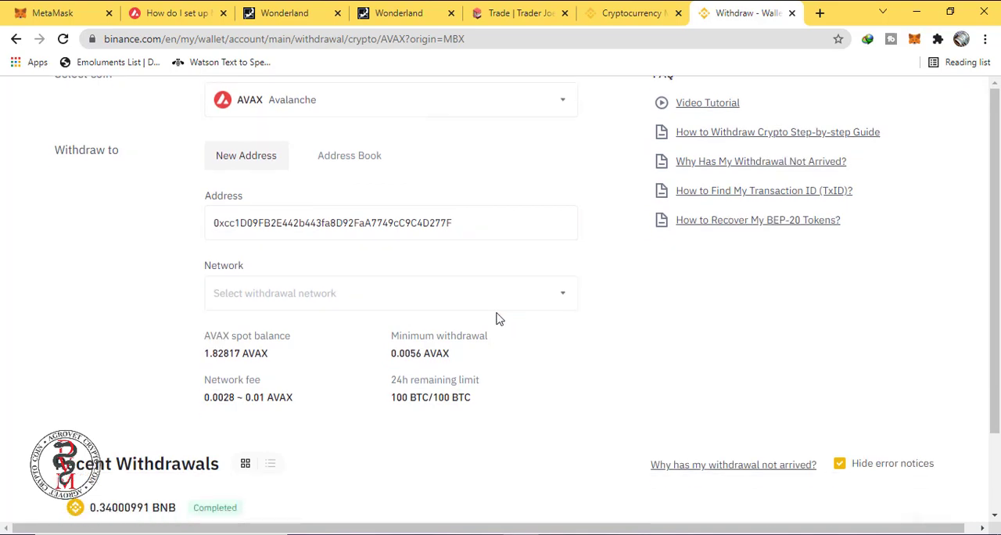
left_click(557, 296)
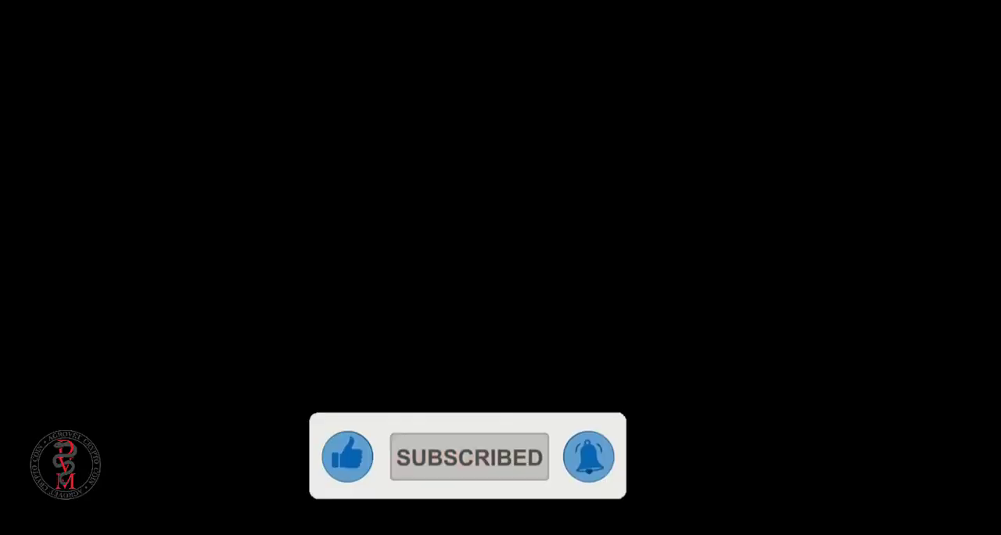
left_click(356, 291)
Step: Set the withdrawal amount to 0.5 AVAX from the Spot Wallet and continue past the withdrawal summary
left_click(259, 372)
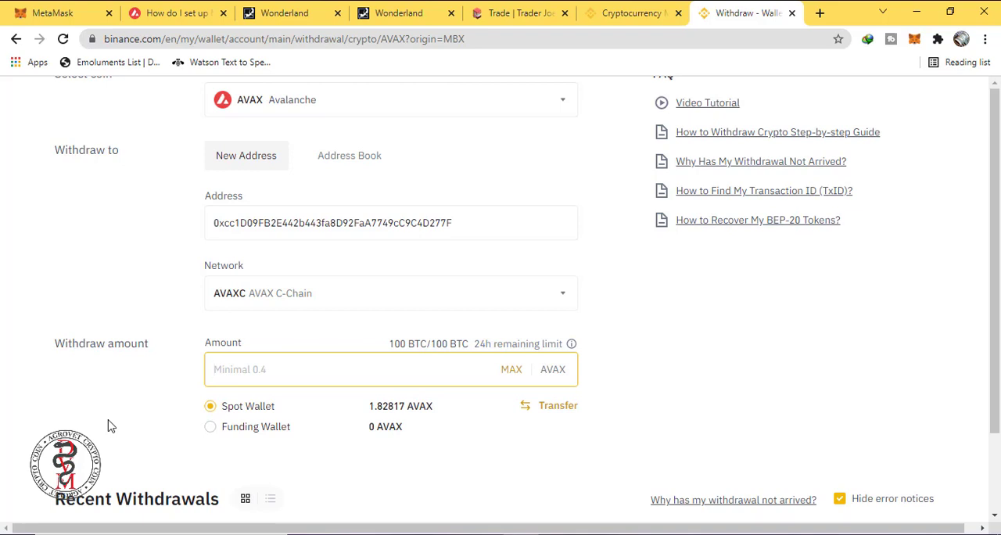
scroll(205, 373, "down", 1)
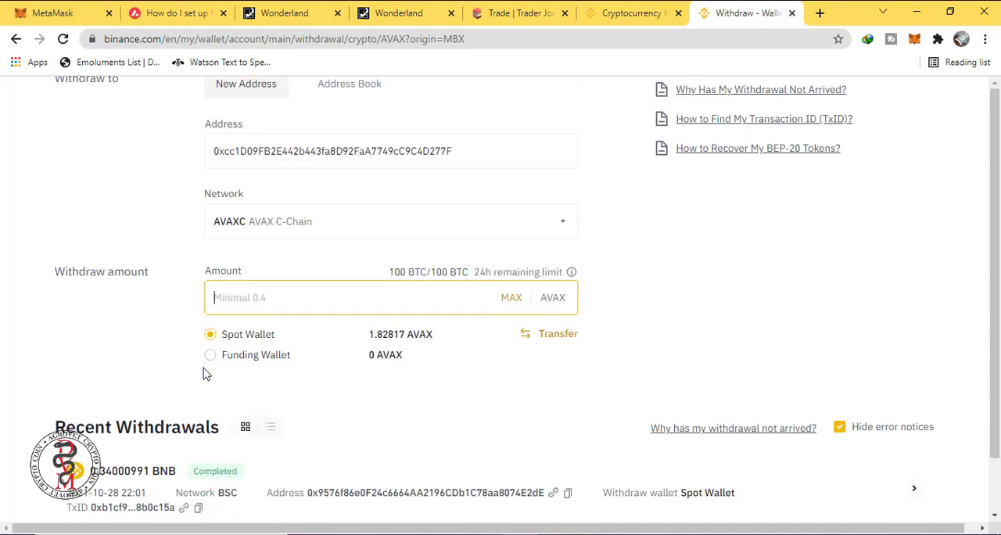
left_click(513, 298)
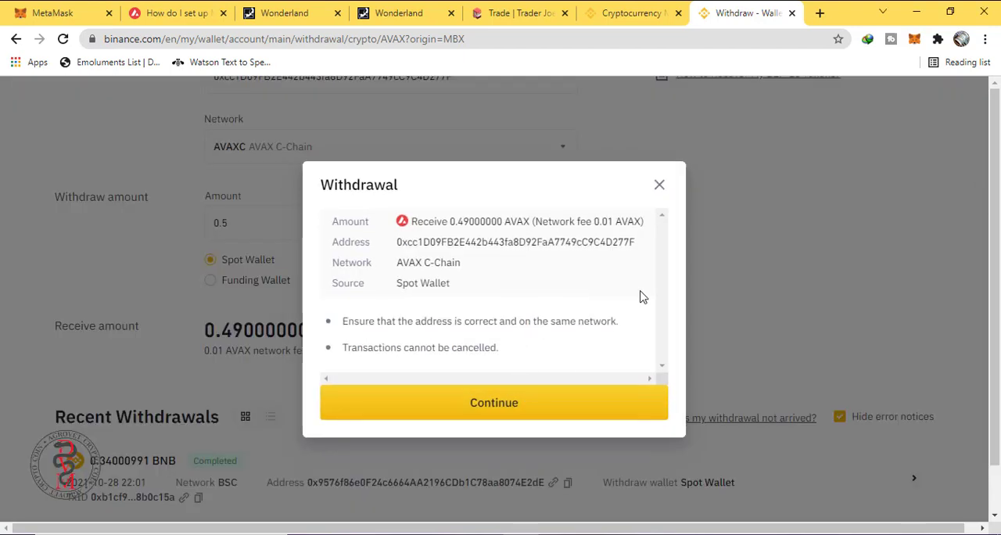
scroll(639, 293, "down", 1)
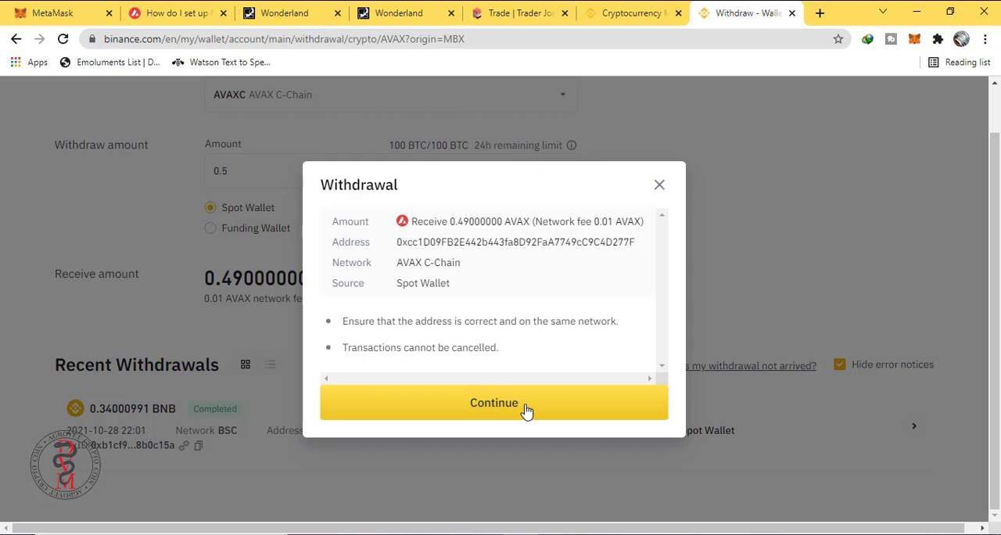
left_click(526, 411)
Step: Enter the phone and e-mail verification codes, submit the AVAX withdrawal request and complete it
left_click(378, 394)
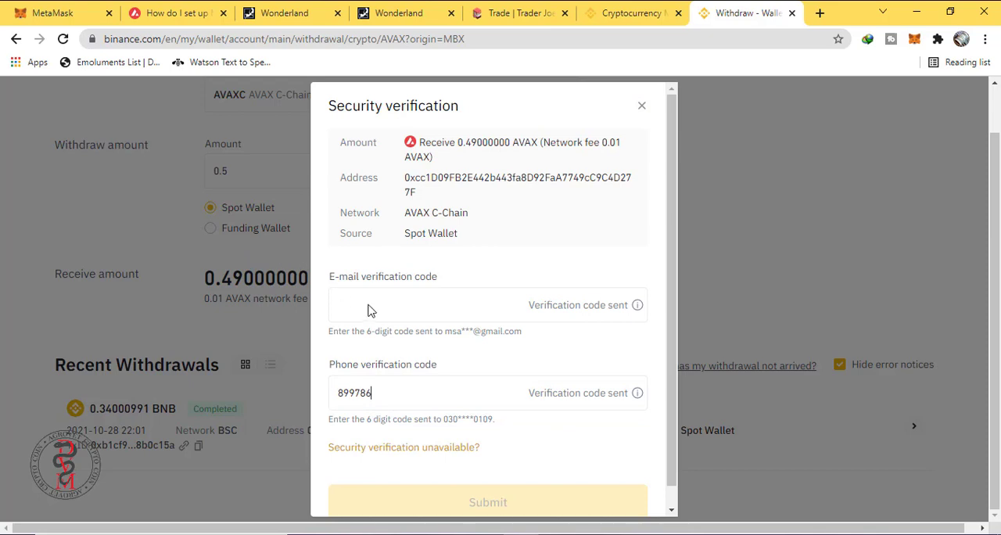
left_click(368, 302)
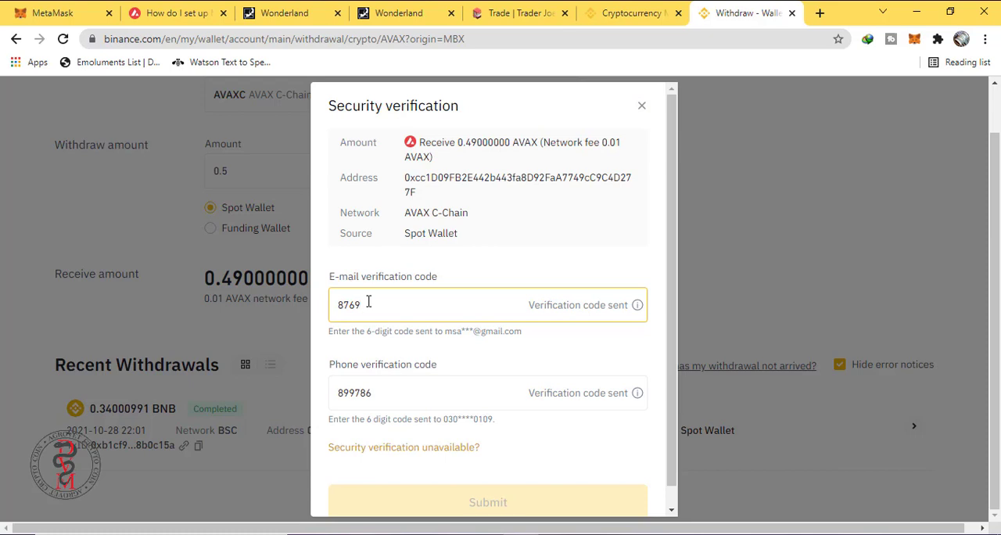
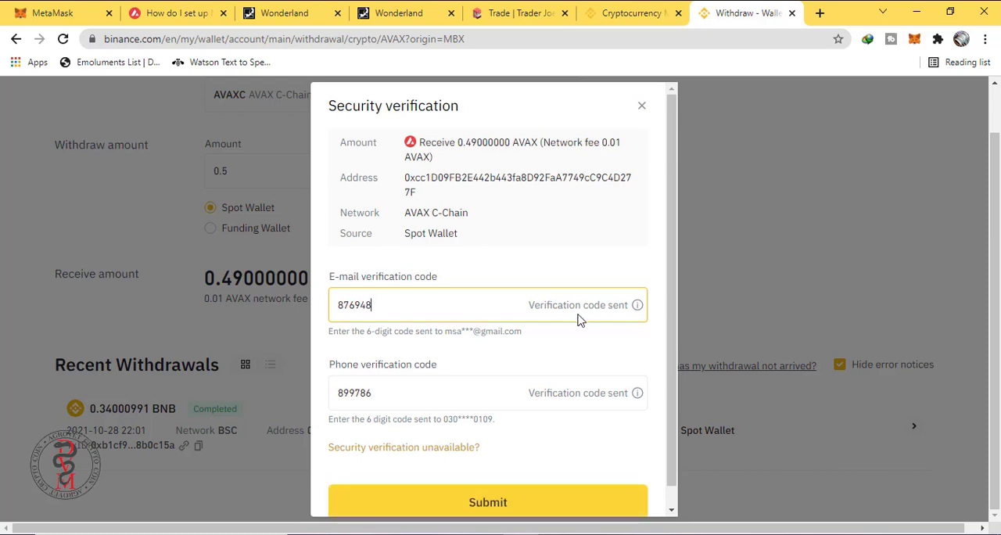
scroll(579, 321, "down", 1)
left_click(539, 493)
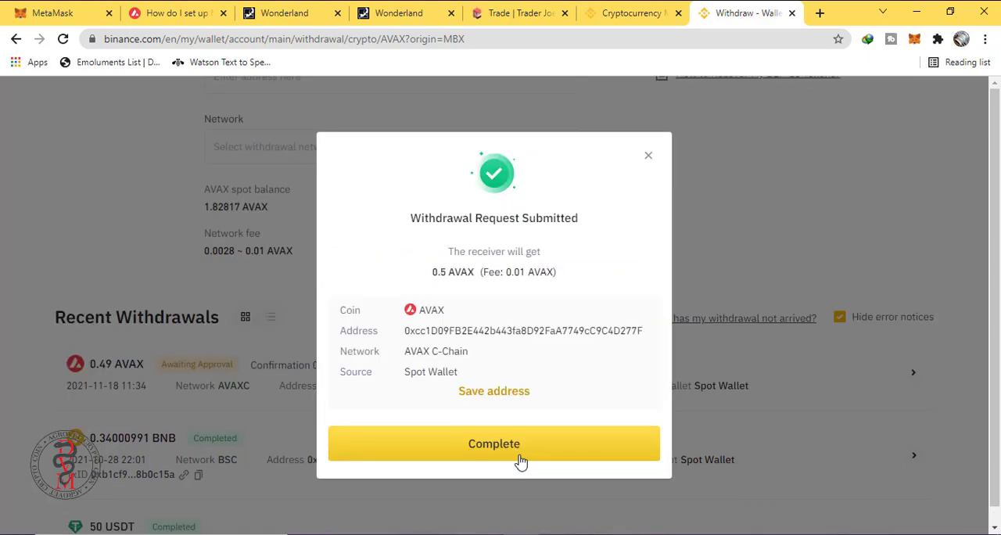
left_click(519, 457)
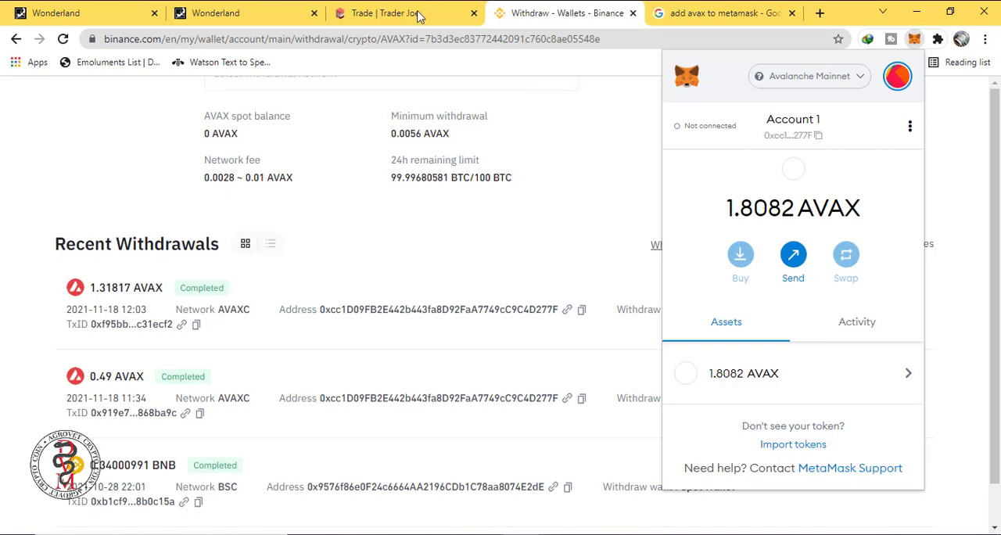
Step: Return to Wonderland, reopen Trader Joe to buy TIME and acknowledge the token import warning again
left_click(237, 16)
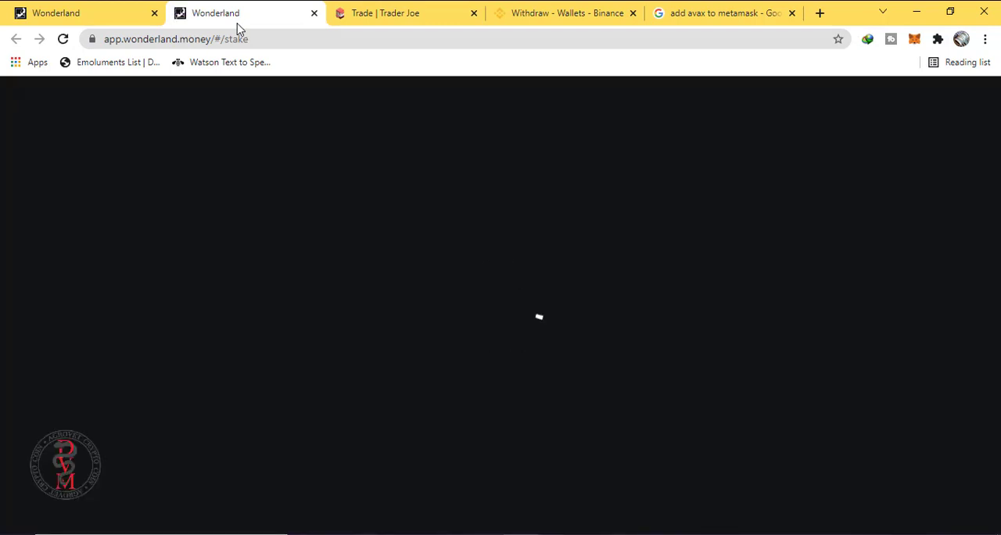
mouse_move(756, 122)
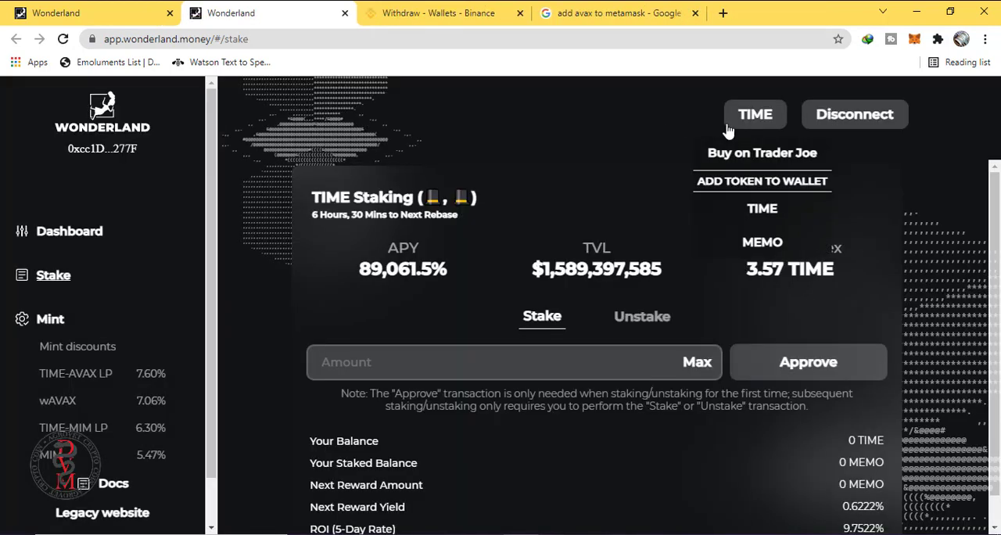
left_click(760, 160)
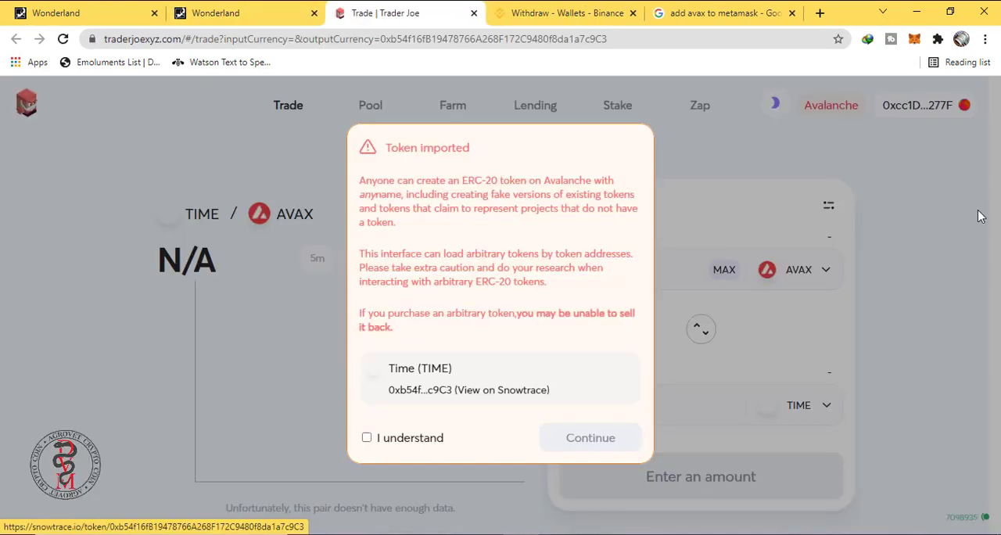
left_click(368, 439)
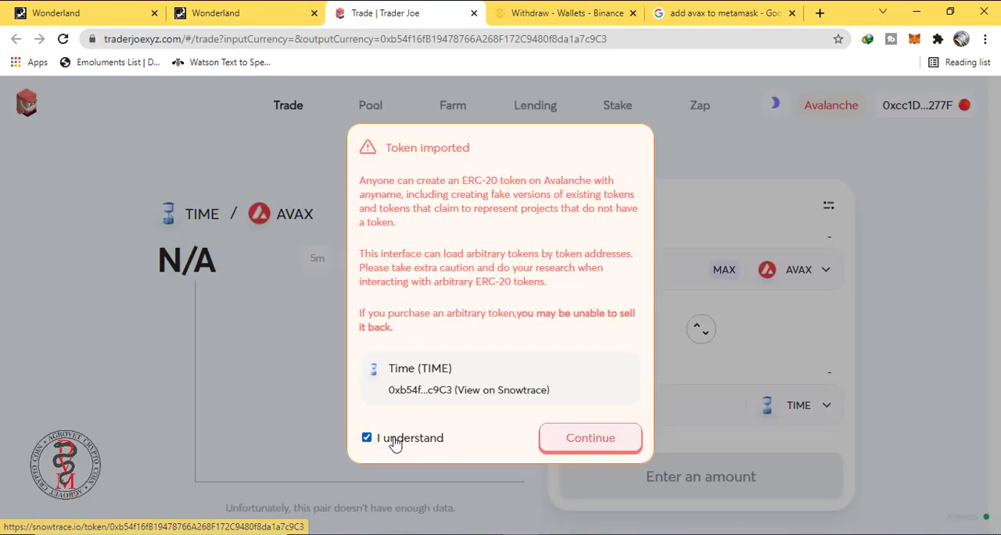
left_click(572, 438)
Step: Set up a swap of 1.6 AVAX to TIME and accept the updated price in the swap confirmation
left_click(725, 270)
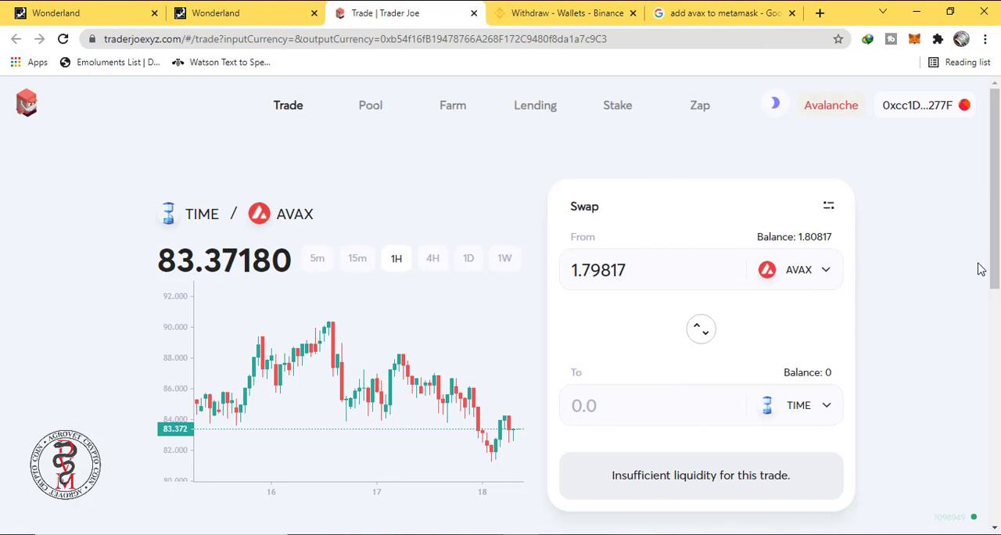
scroll(696, 285, "down", 2)
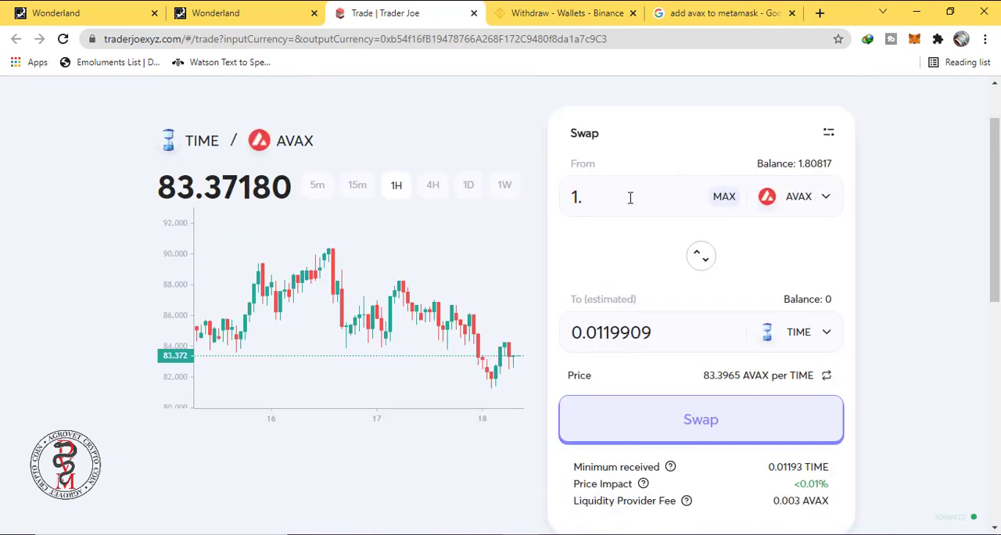
type("6")
scroll(630, 197, "down", 1)
left_click(684, 351)
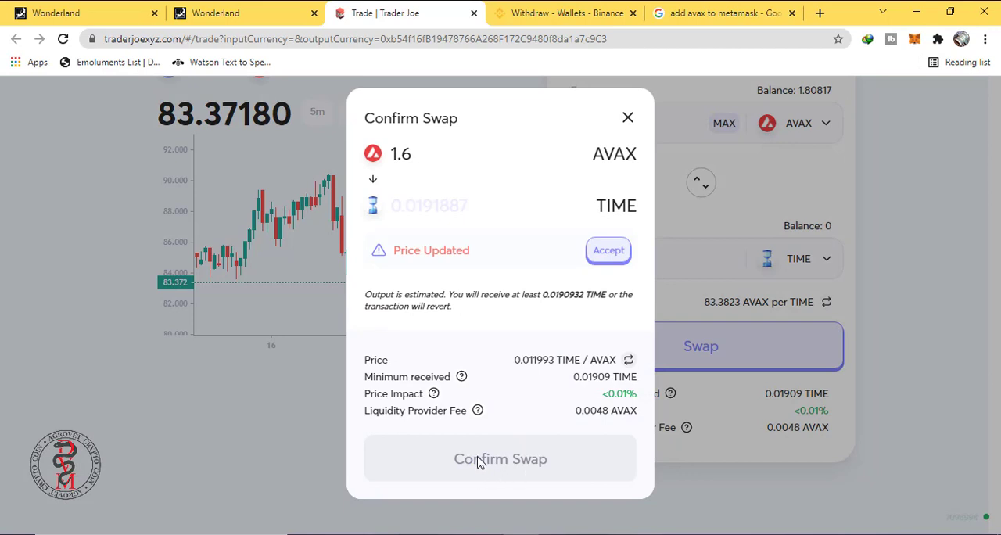
left_click(609, 252)
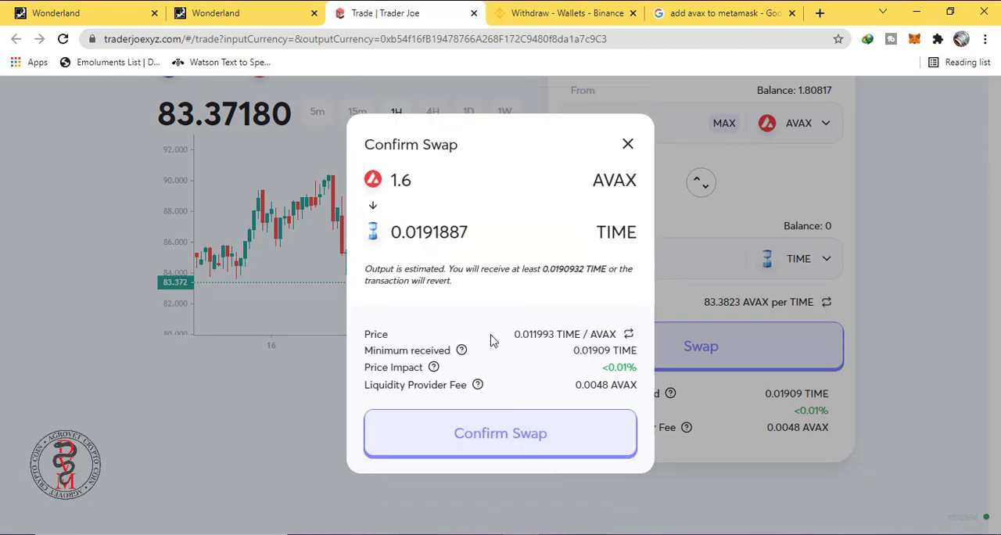
Step: Confirm the swap of 1.6 AVAX for TIME, approve the transaction in MetaMask and close the submission notice
left_click(510, 436)
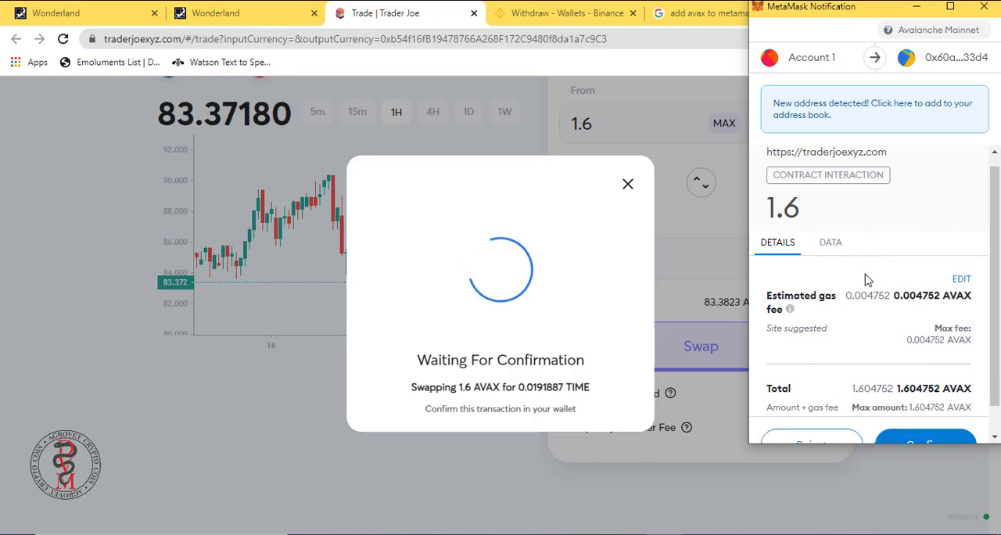
scroll(853, 352, "down", 1)
left_click(929, 422)
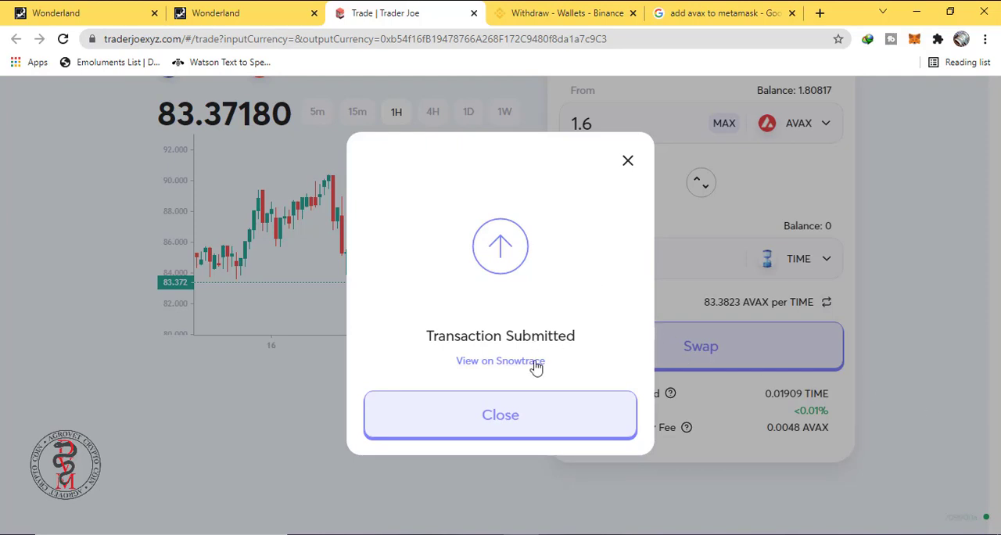
left_click(523, 415)
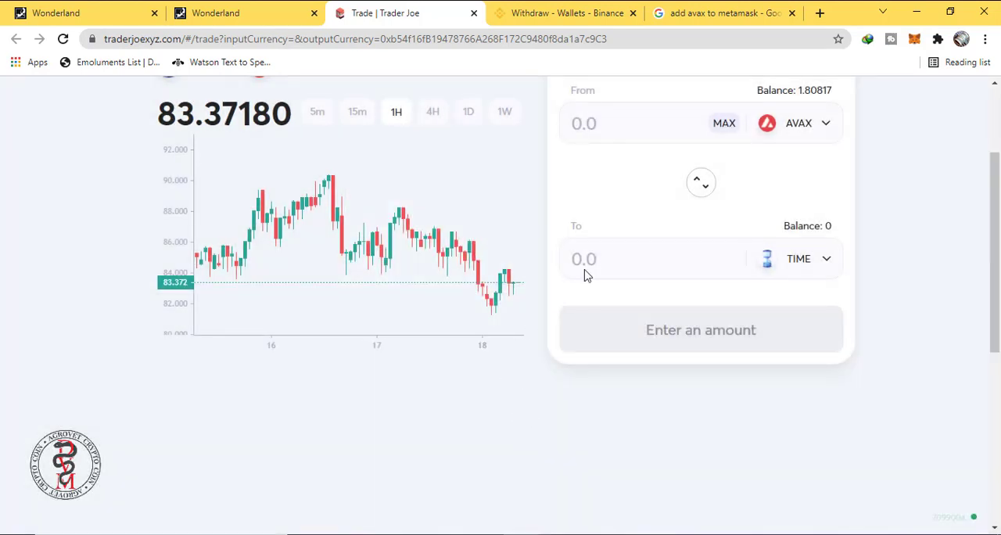
Step: Check the AVAX-to-TIME swap's status in the MetaMask activity list
left_click(914, 39)
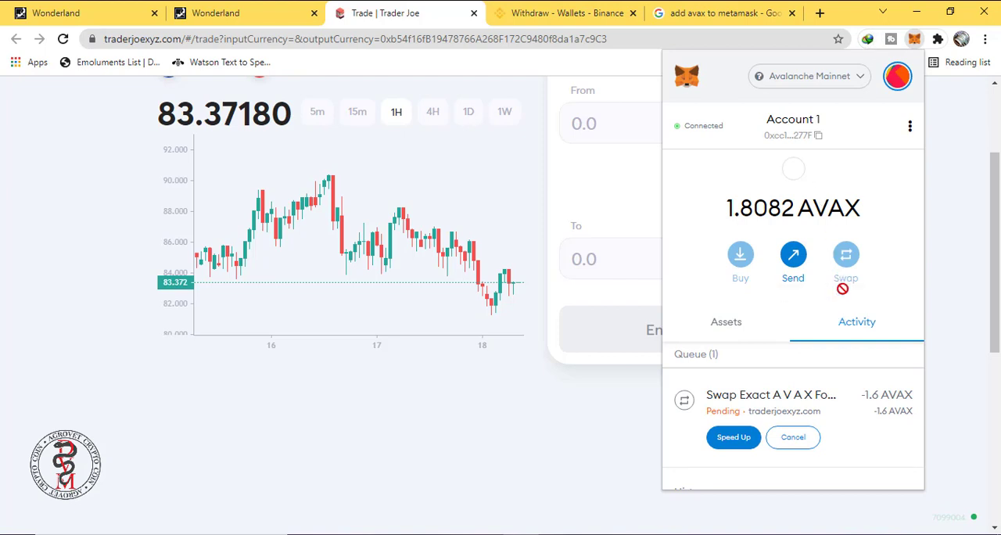
scroll(833, 345, "down", 2)
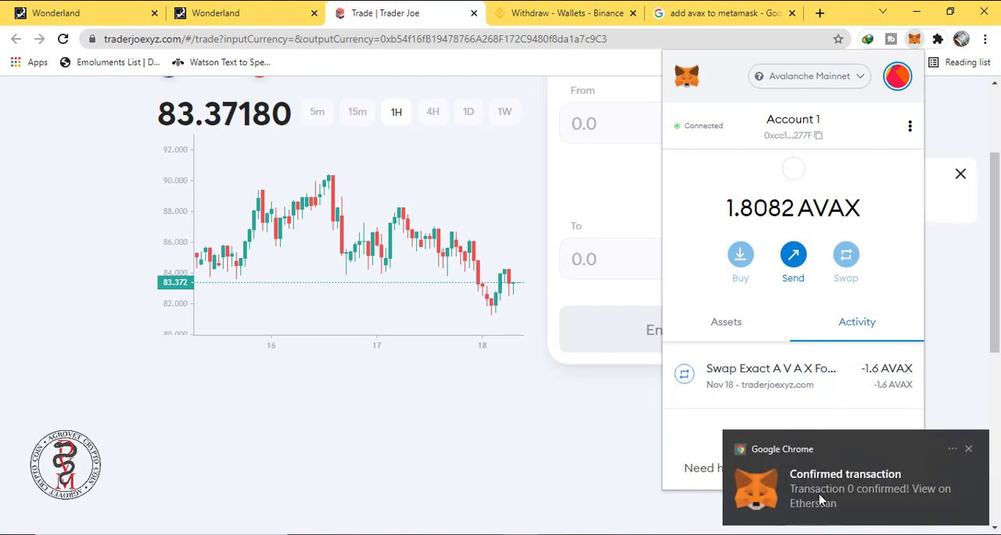
left_click(853, 396)
Step: Return to Wonderland's staking page, reload it to update the TIME balance and enter the maximum stake amount of 0.019181934
left_click(232, 10)
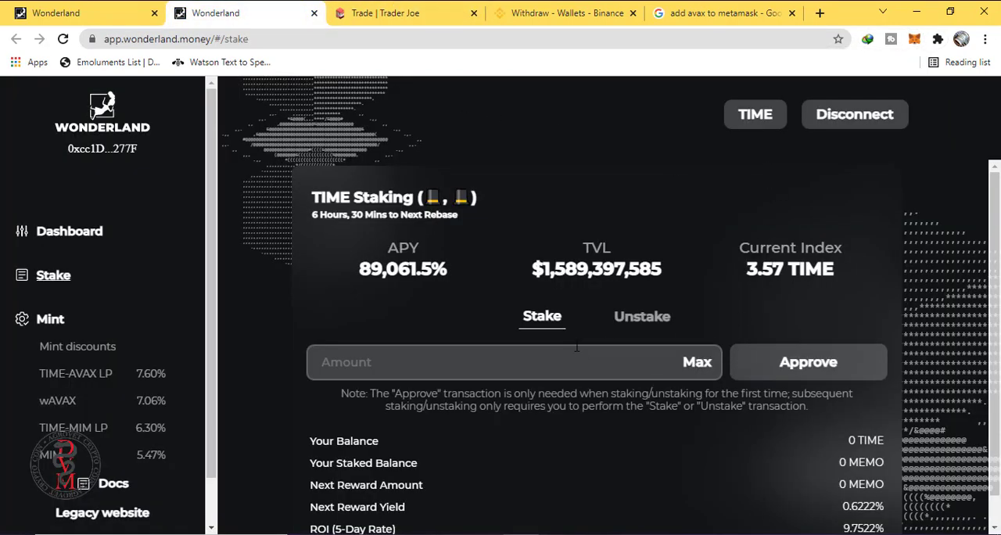
left_click(698, 364)
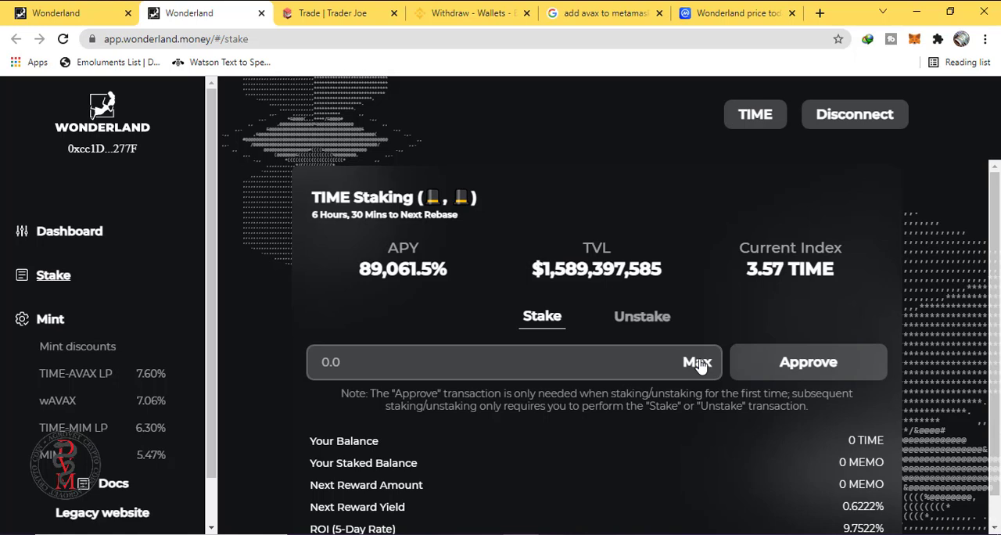
scroll(737, 396, "down", 1)
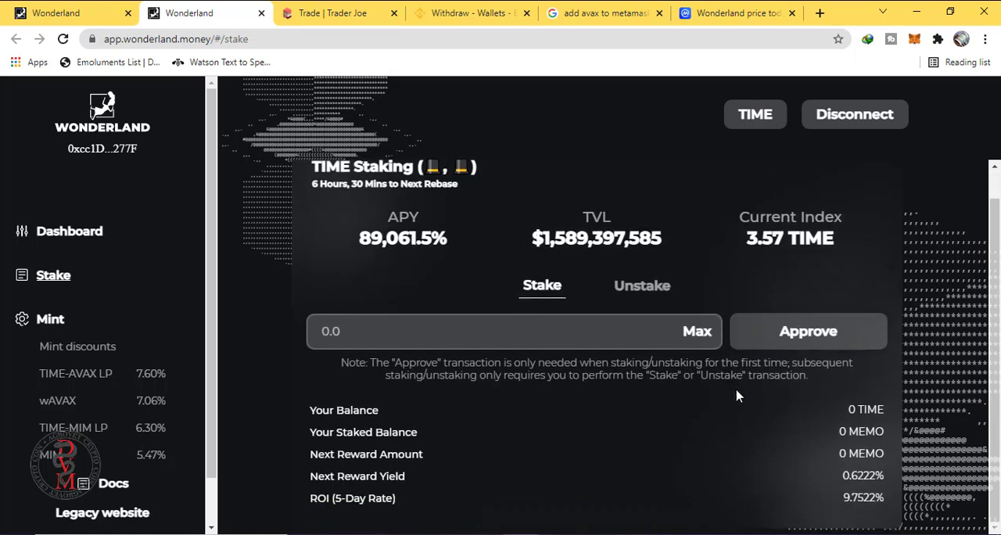
left_click(65, 39)
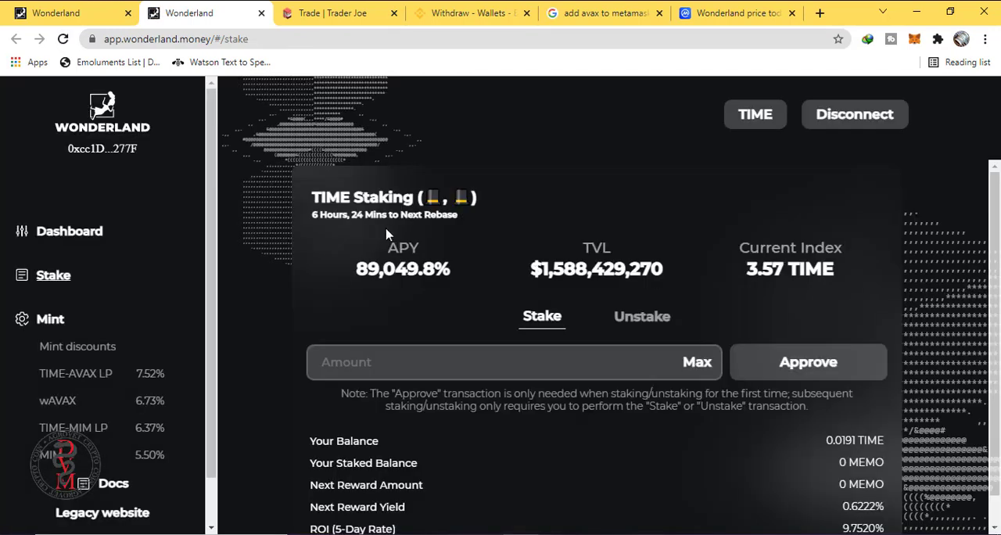
scroll(634, 353, "down", 1)
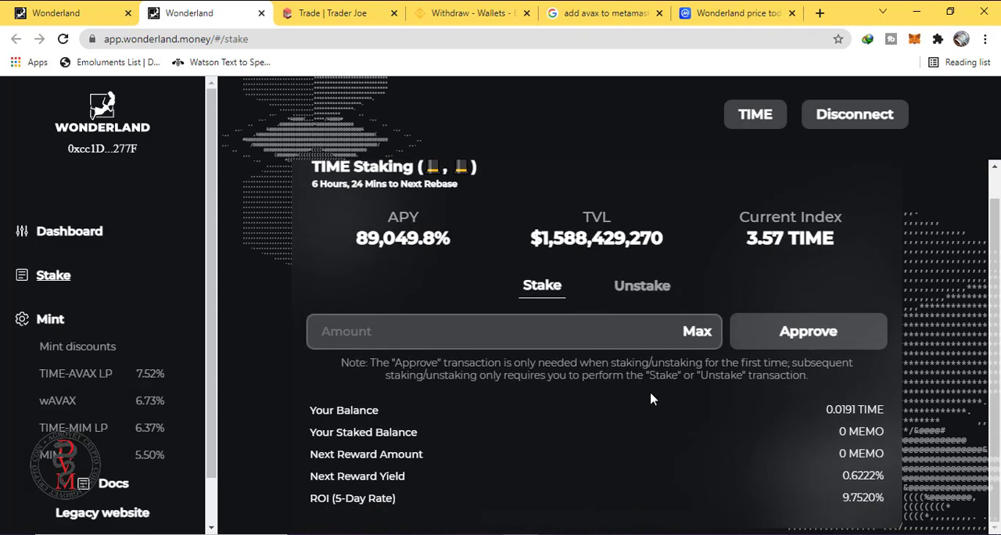
left_click(694, 334)
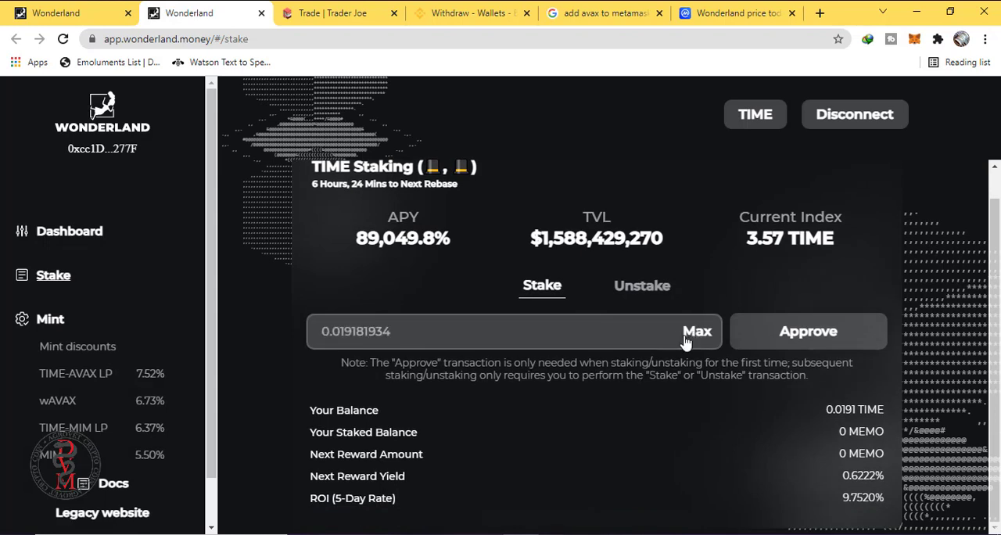
Step: Approve Wonderland to spend TIME, confirm the permission in MetaMask and dismiss the notifications
left_click(798, 336)
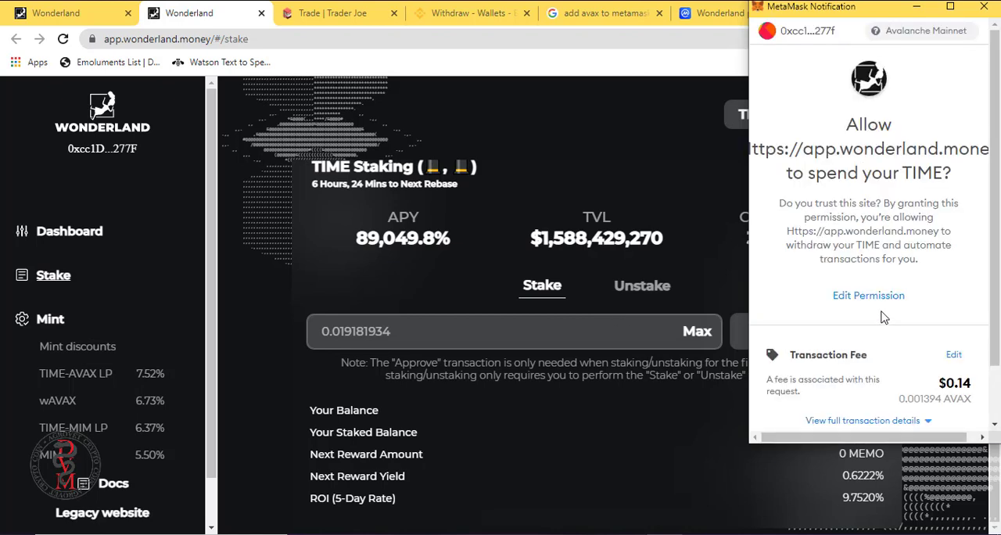
scroll(884, 316, "down", 1)
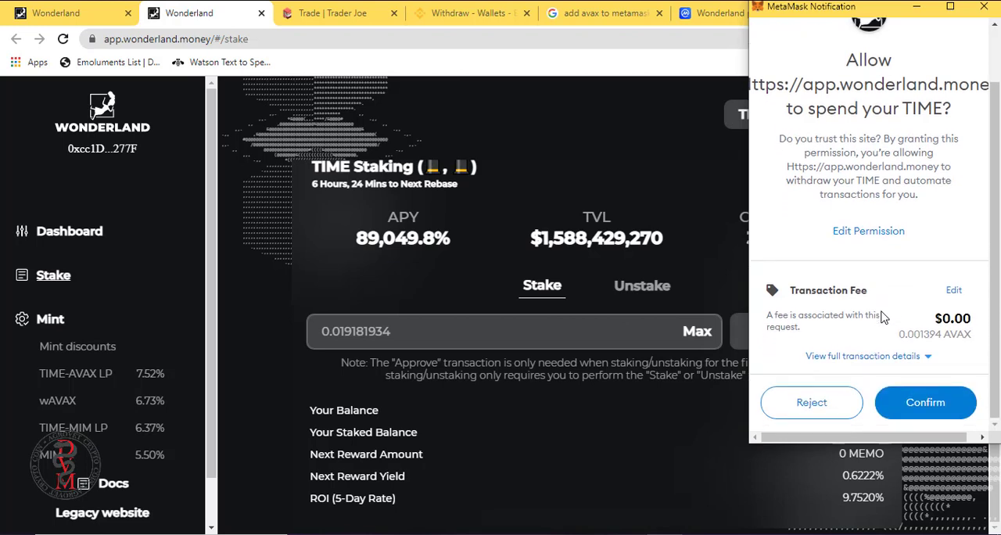
left_click(925, 403)
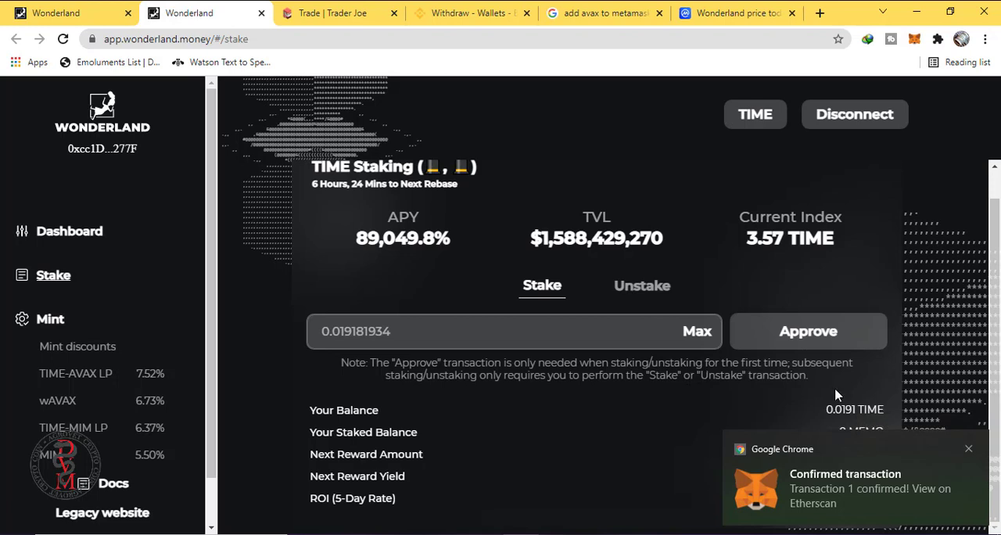
left_click(970, 448)
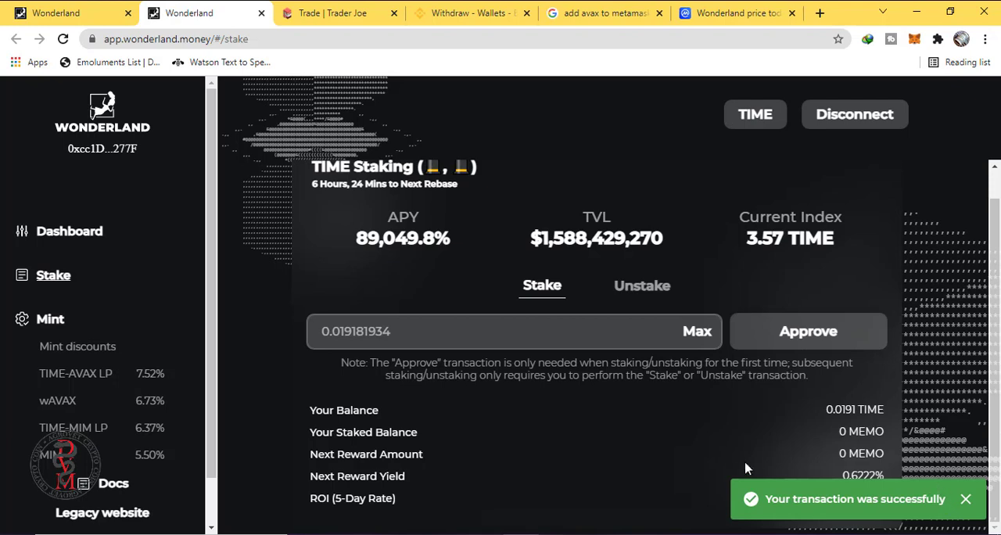
left_click(966, 498)
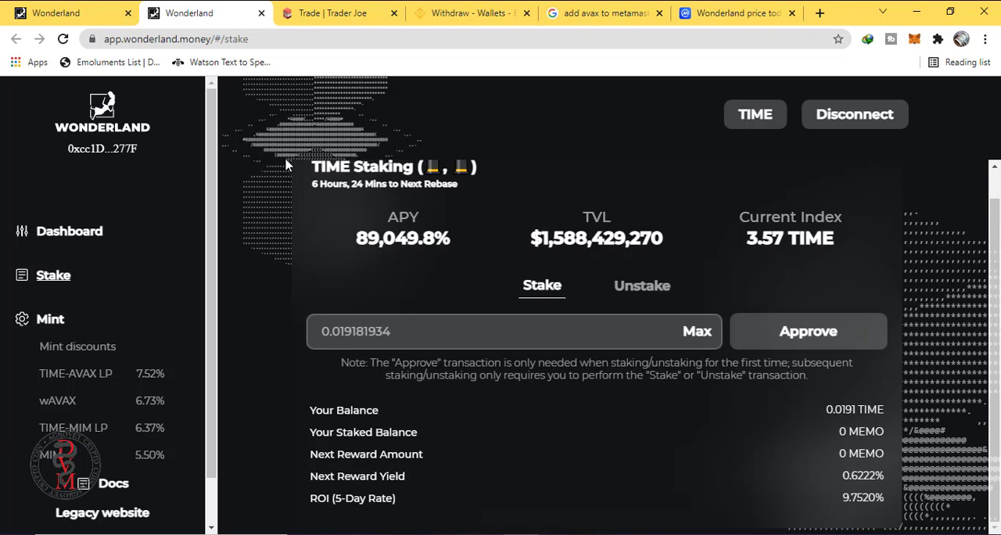
Step: Reload the staking page, stake the maximum 0.019181934 TIME, confirm the transaction in MetaMask and dismiss the notifications
left_click(63, 41)
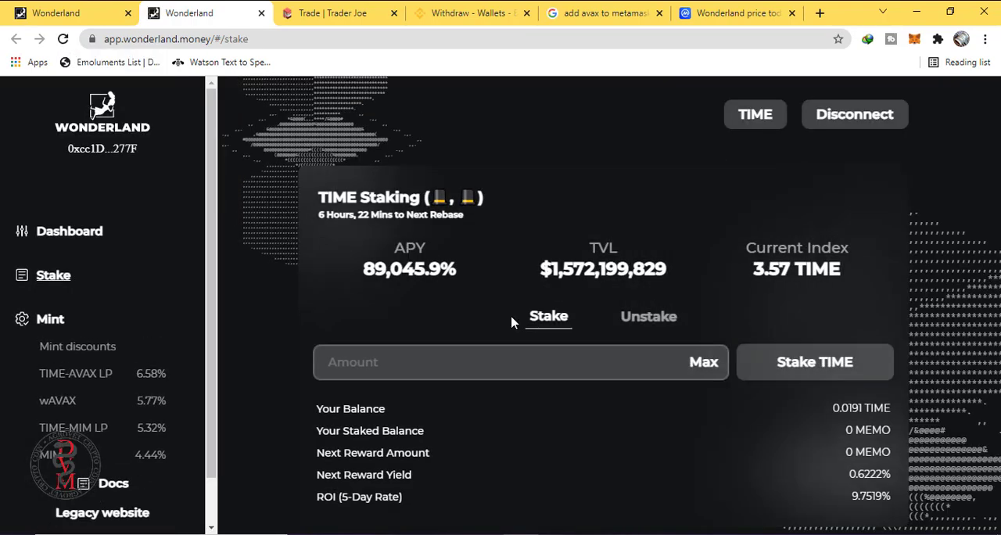
left_click(699, 364)
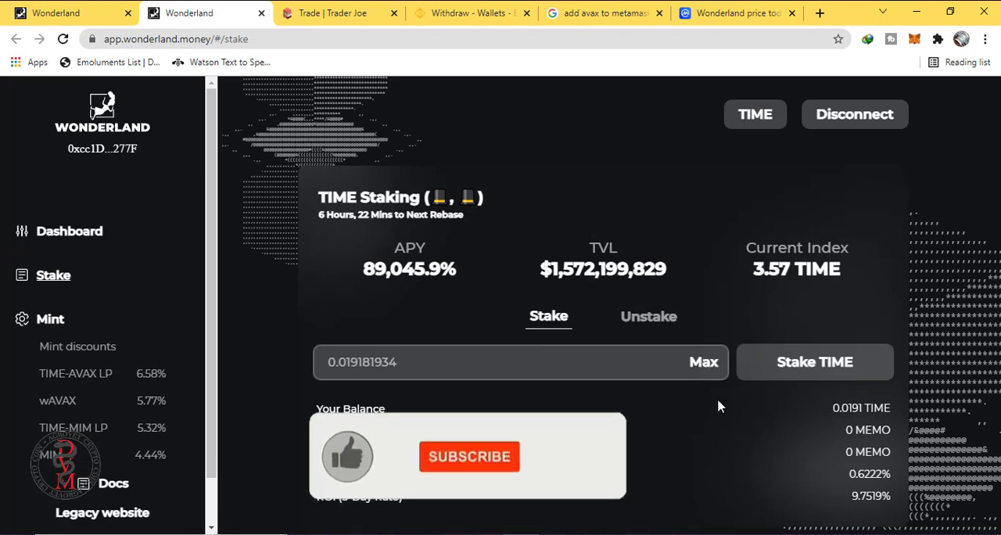
left_click(815, 371)
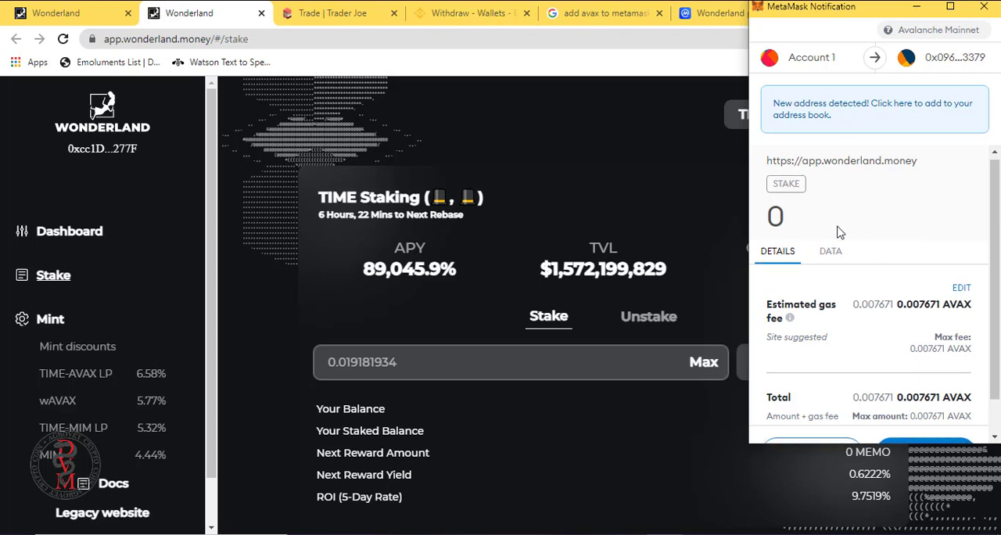
scroll(838, 230, "down", 1)
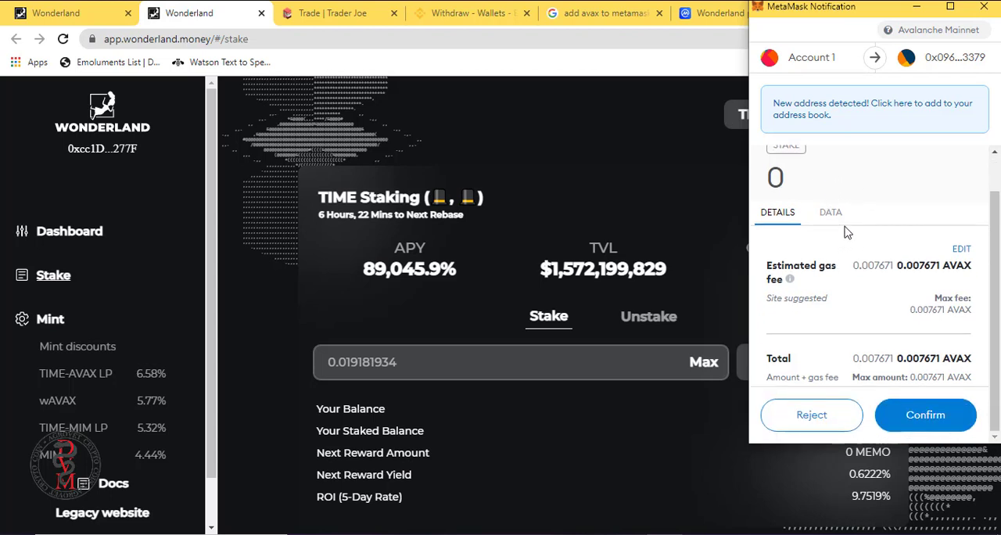
left_click(924, 419)
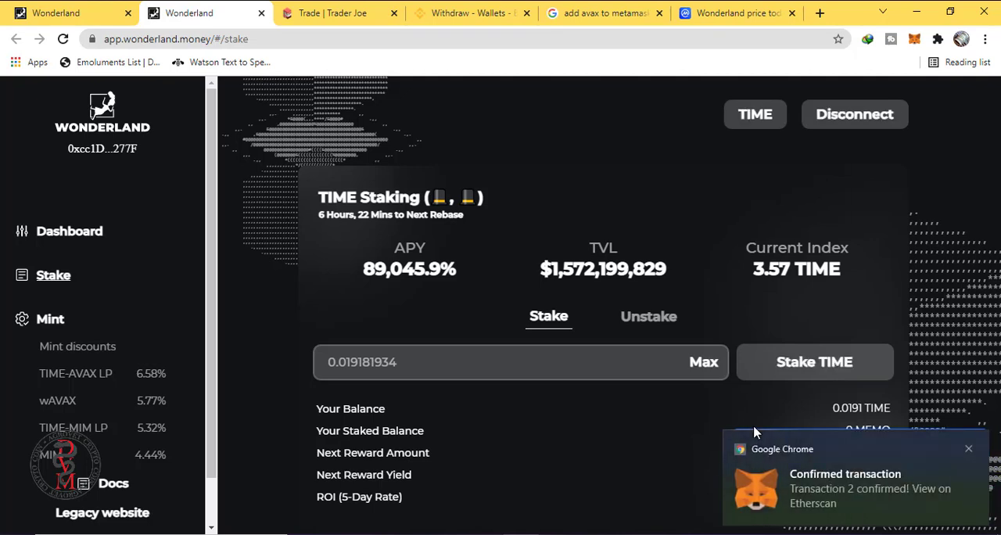
left_click(970, 452)
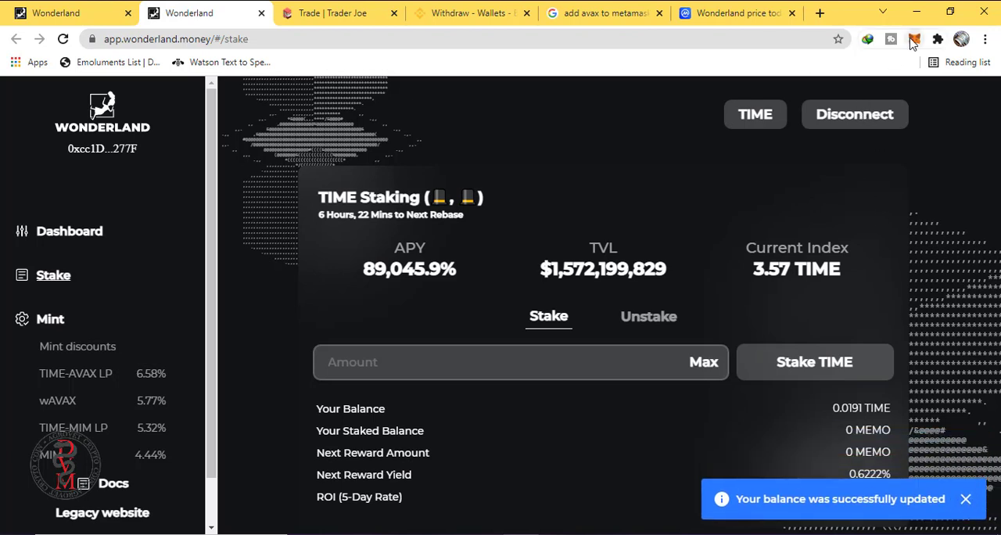
left_click(967, 499)
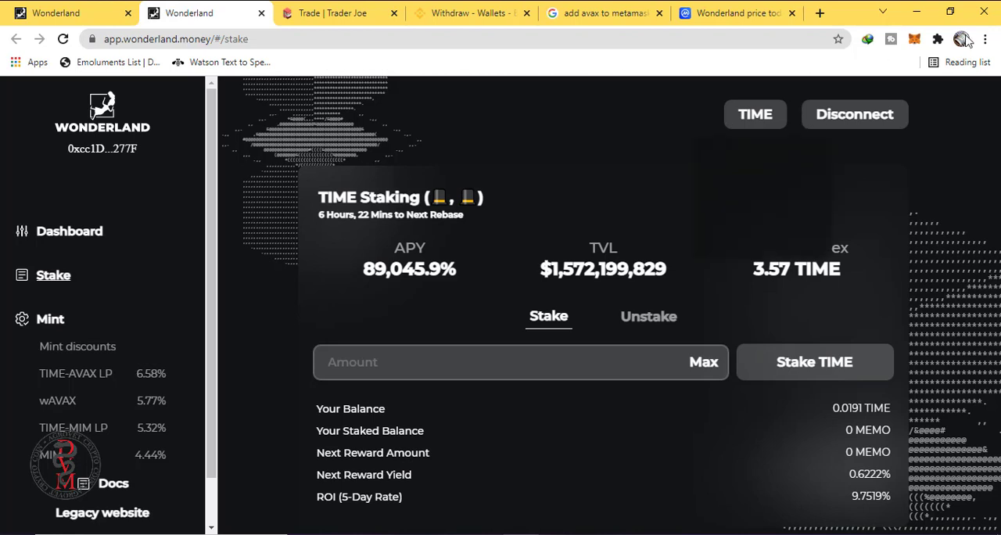
Step: Review the recent transactions and the TIME token's details in the MetaMask wallet, and close the wallet
left_click(916, 44)
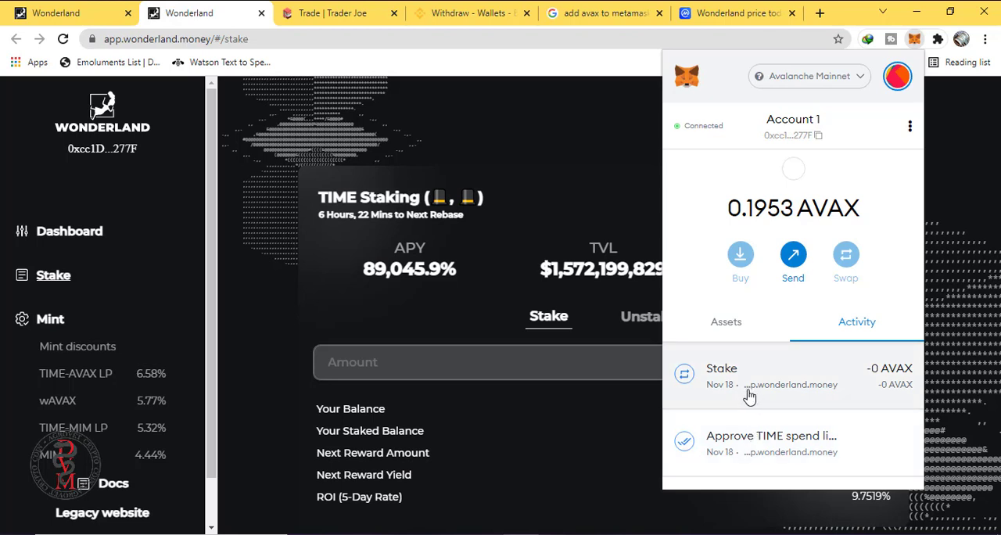
scroll(748, 392, "down", 1)
scroll(759, 322, "down", 1)
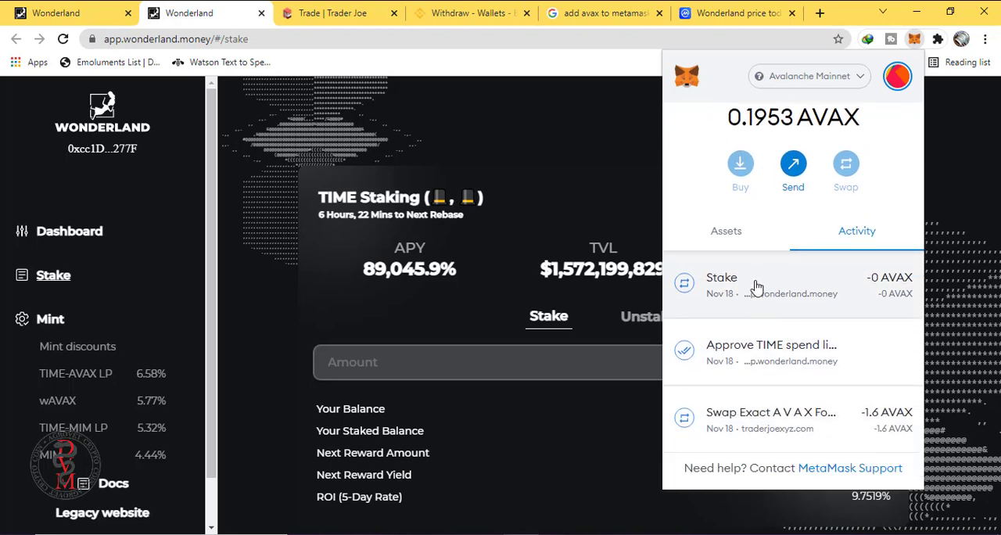
left_click(732, 235)
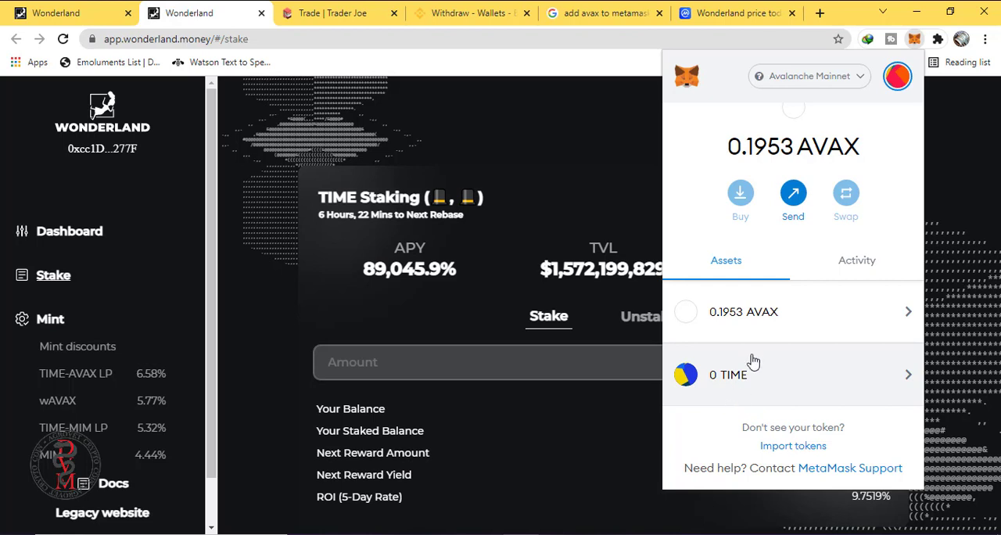
left_click(857, 379)
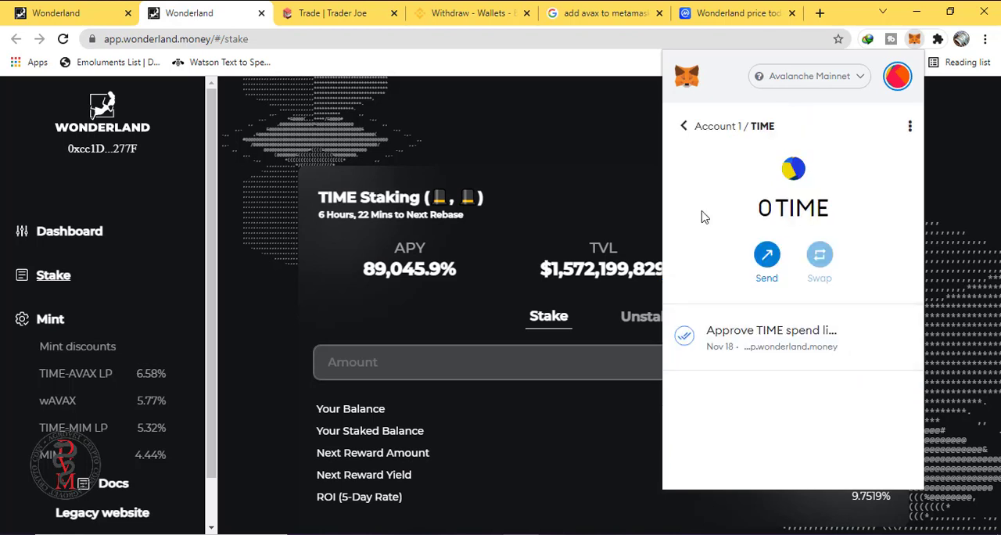
left_click(619, 103)
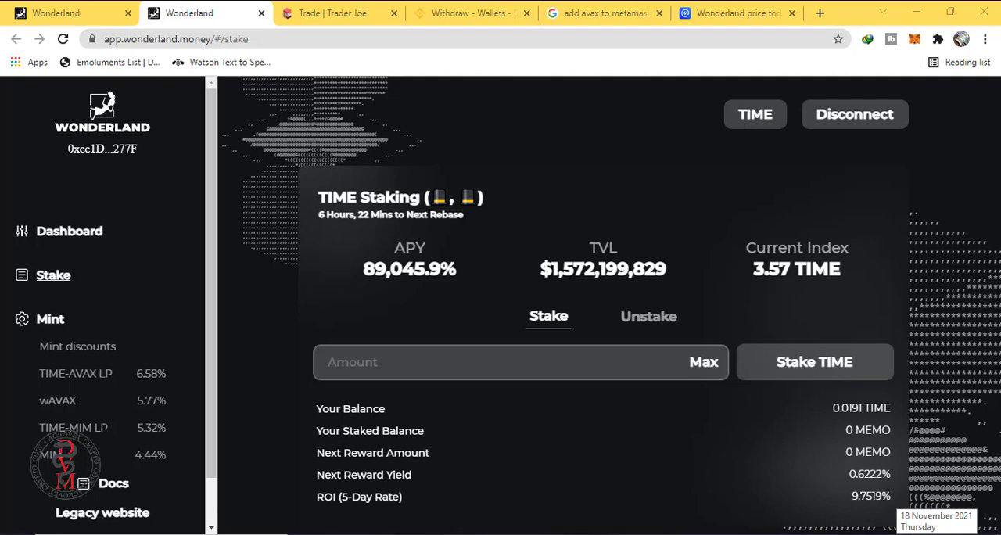
Step: Open the system calendar to check the current date and time
left_click(936, 534)
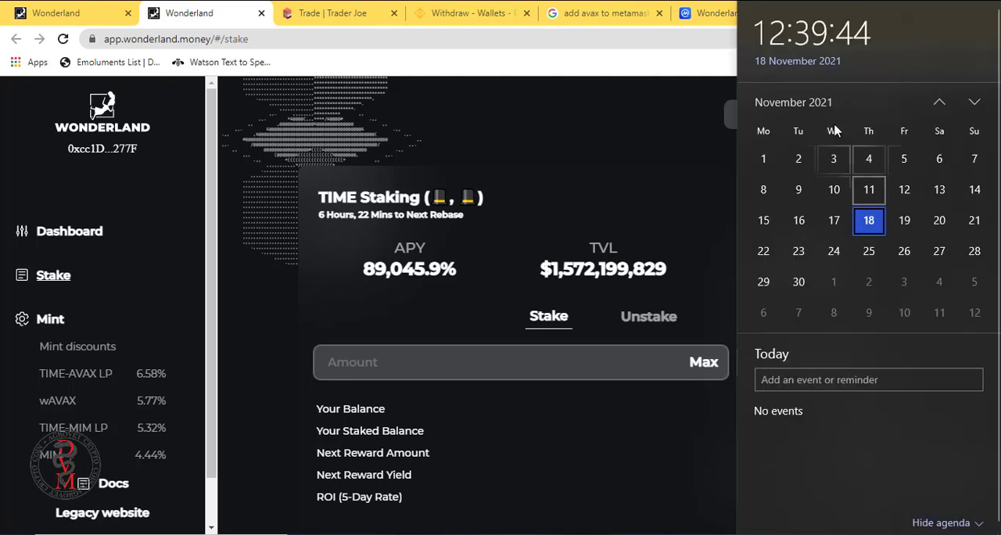